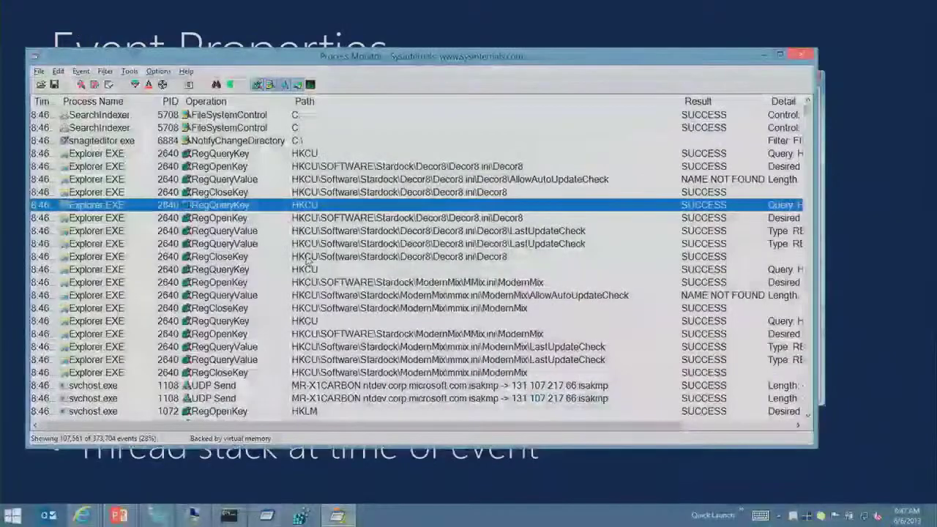
Examine the process details of Explorer.EXE's RegCloseKey event on the Decor8 key, including its start time and loaded modules
click(307, 256)
double_click(307, 256)
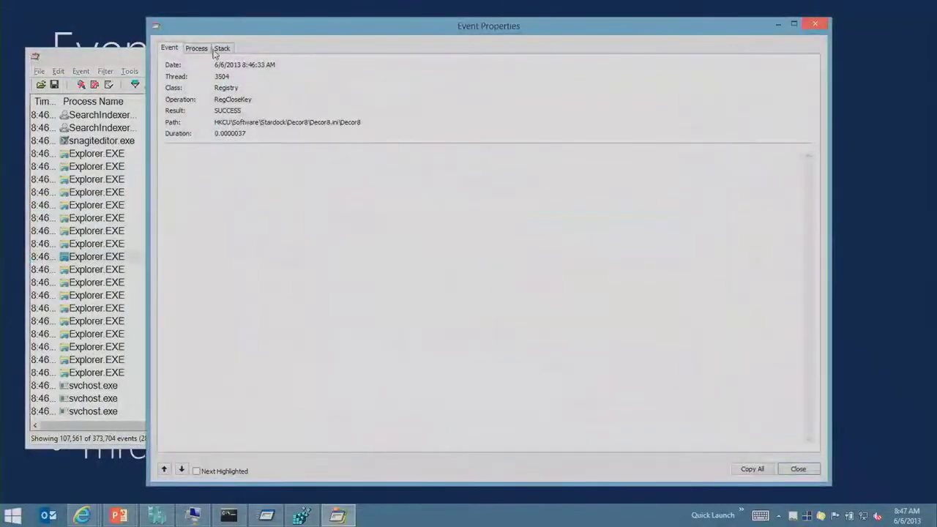
click(207, 49)
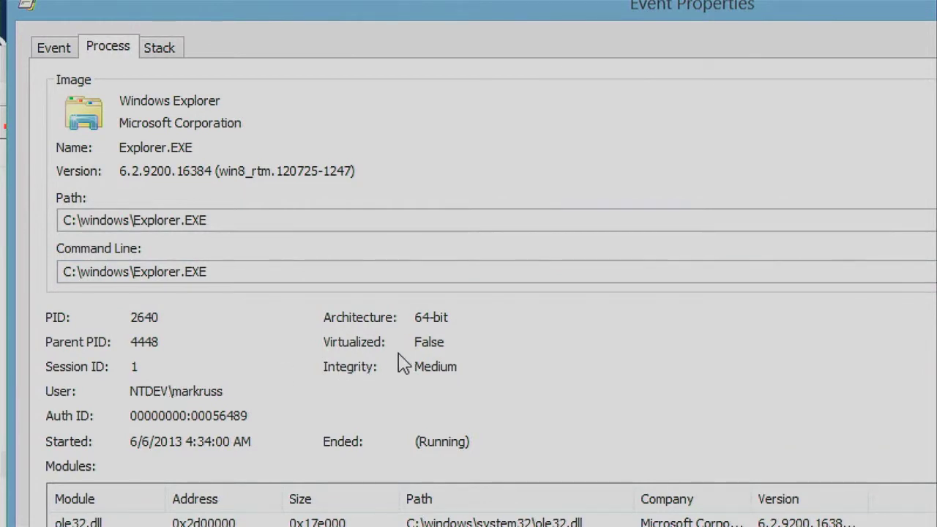
drag(235, 441, 186, 441)
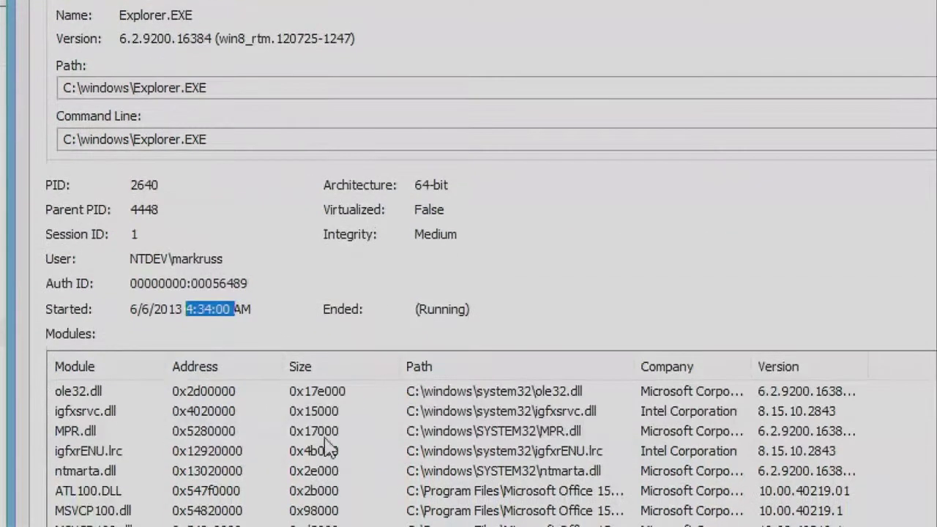
click(342, 412)
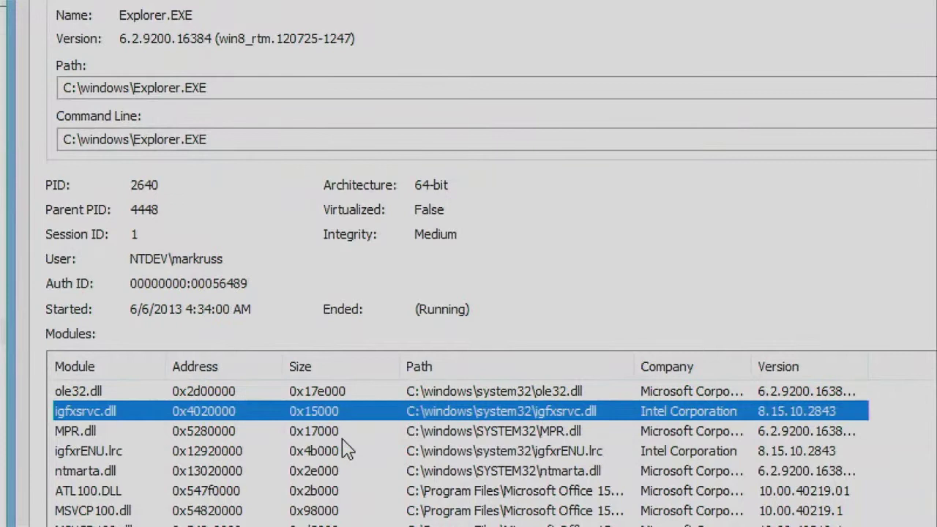
key(alt+Tab)
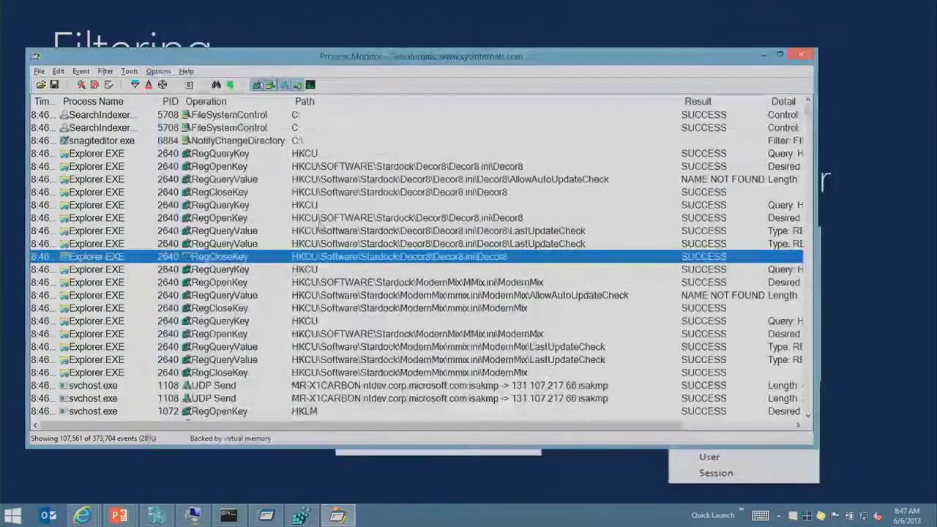
Filter the captured events to include only those of the process Explorer.EXE
right_click(105, 254)
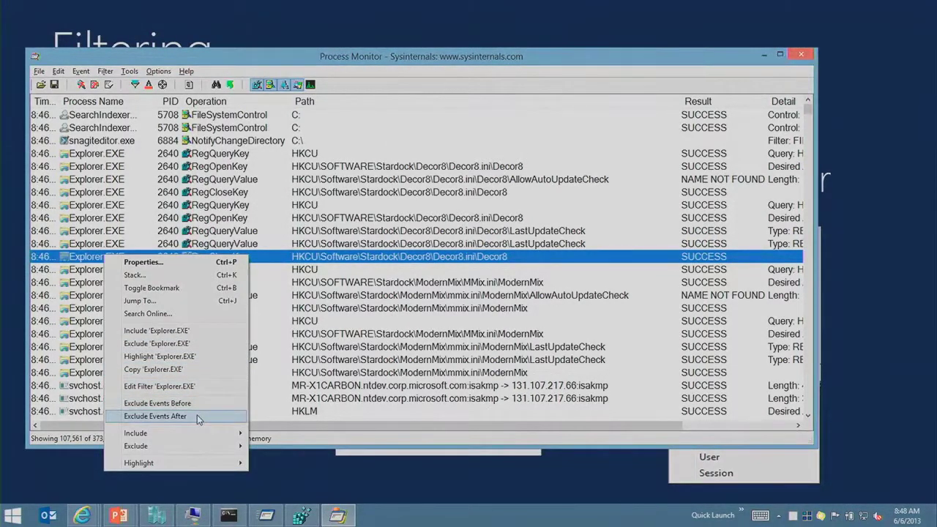
click(209, 330)
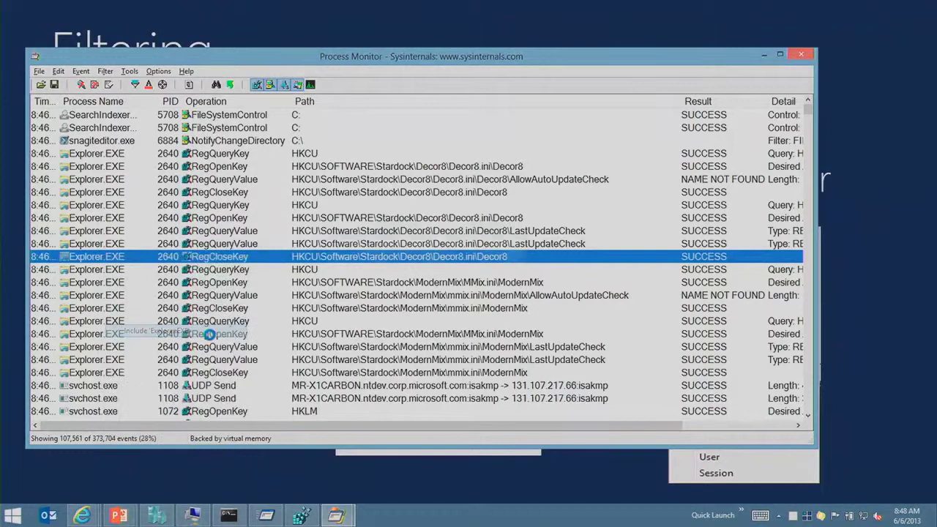
click(195, 243)
click(169, 205)
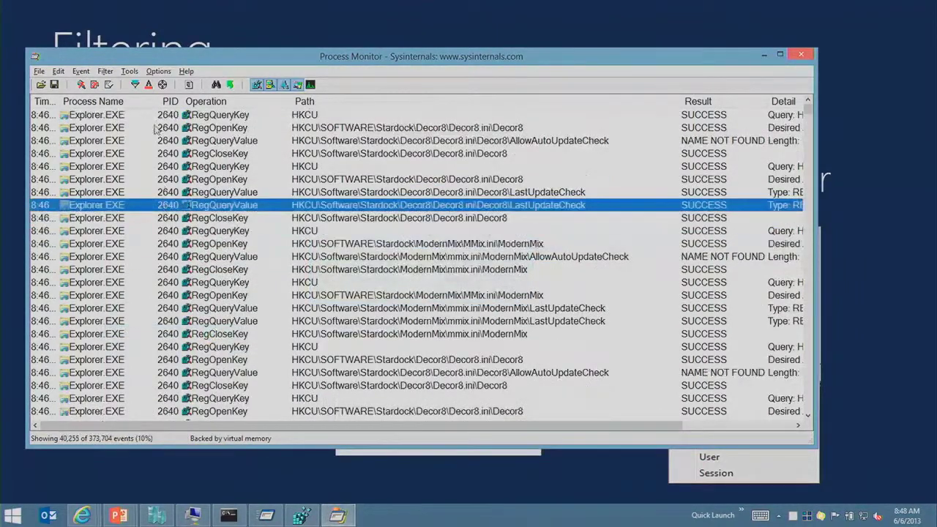
Try a filter condition that includes entries whose Company contains a Lenovo company name
click(136, 86)
click(225, 210)
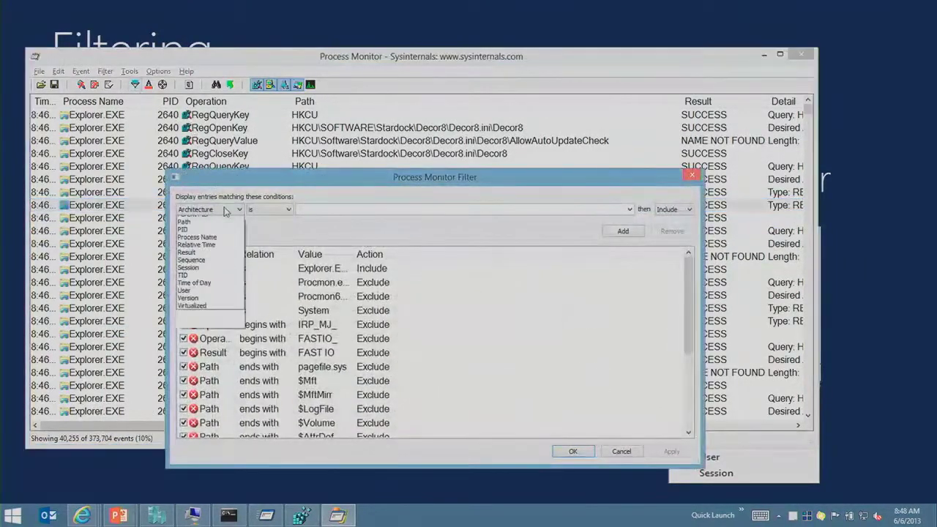
click(220, 249)
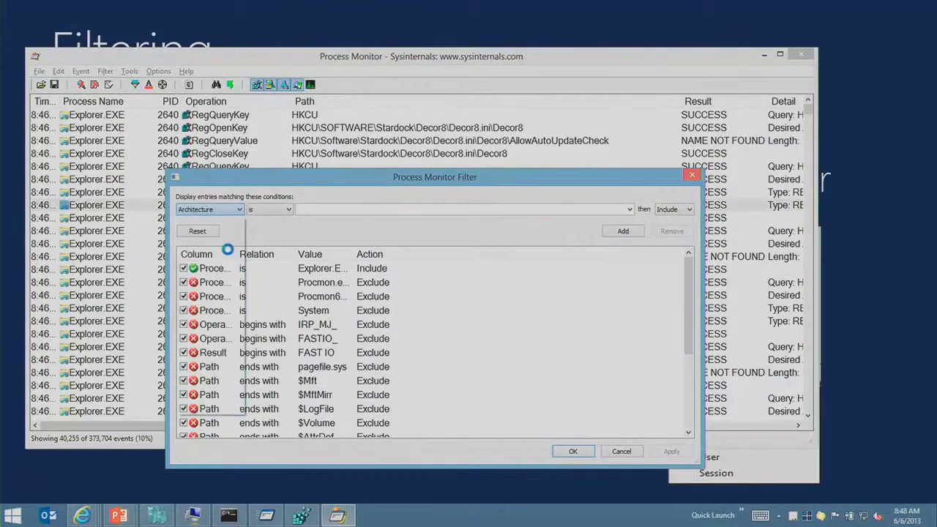
click(271, 210)
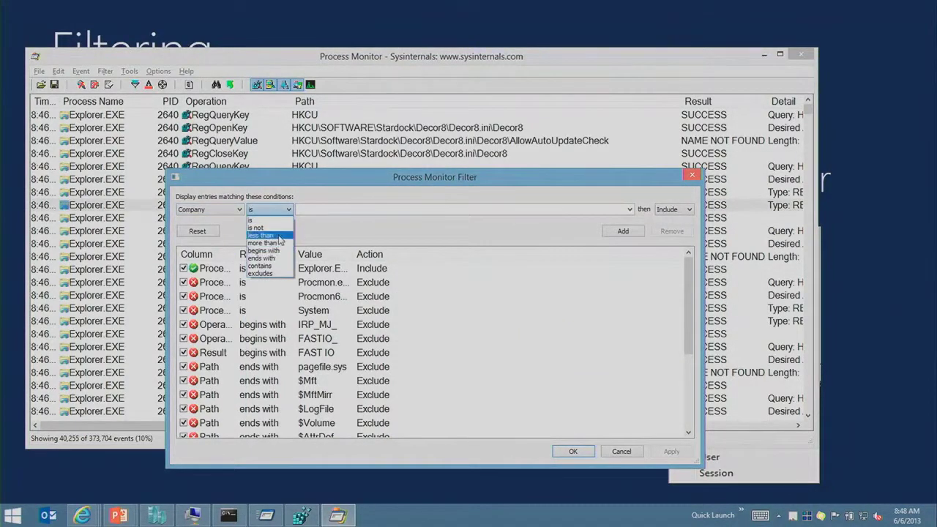
click(272, 266)
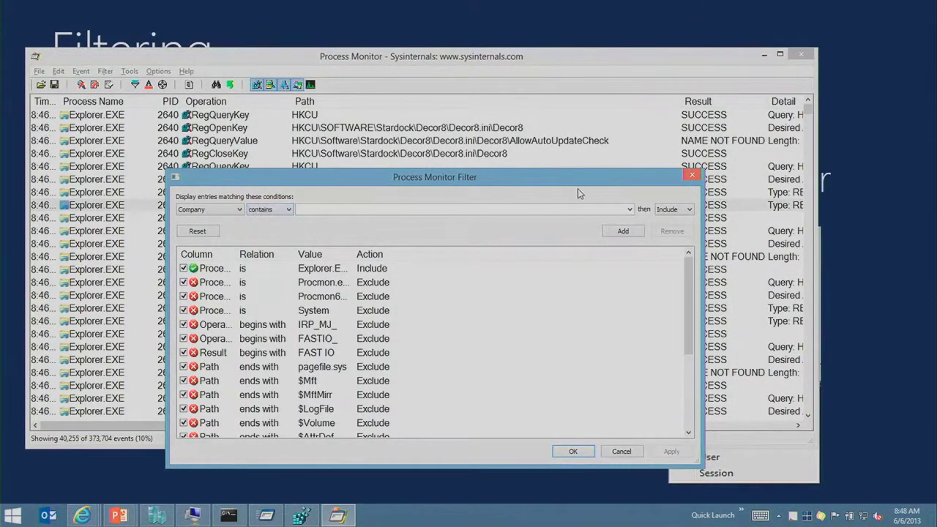
click(629, 208)
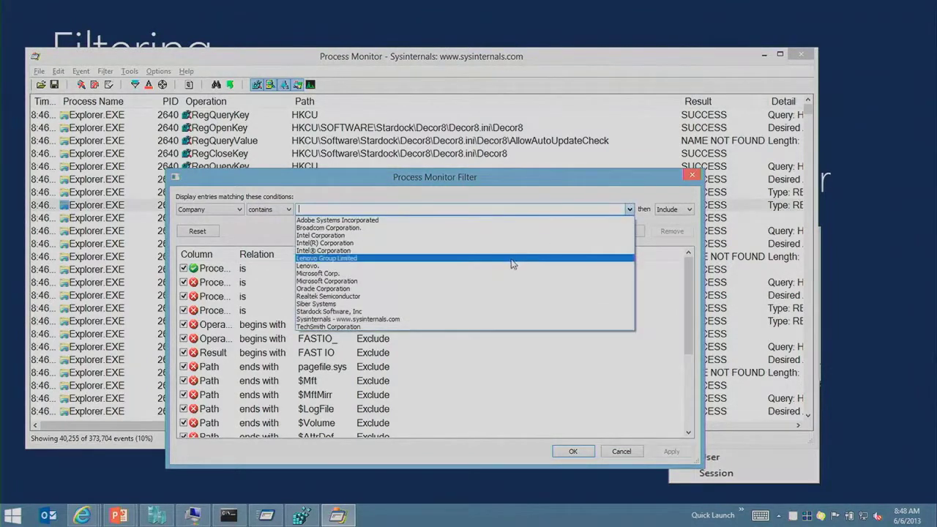
click(513, 264)
click(629, 232)
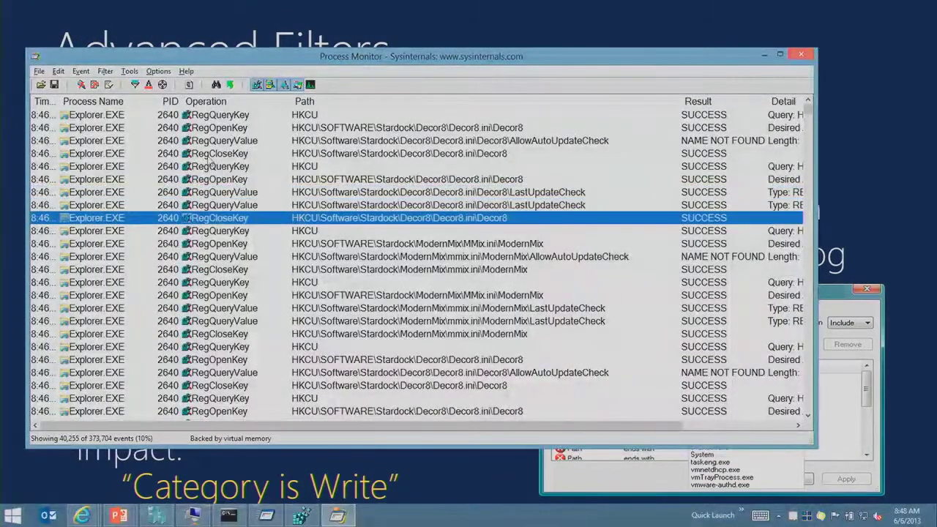
Resume event capture and clear the previously captured events from the display
click(150, 154)
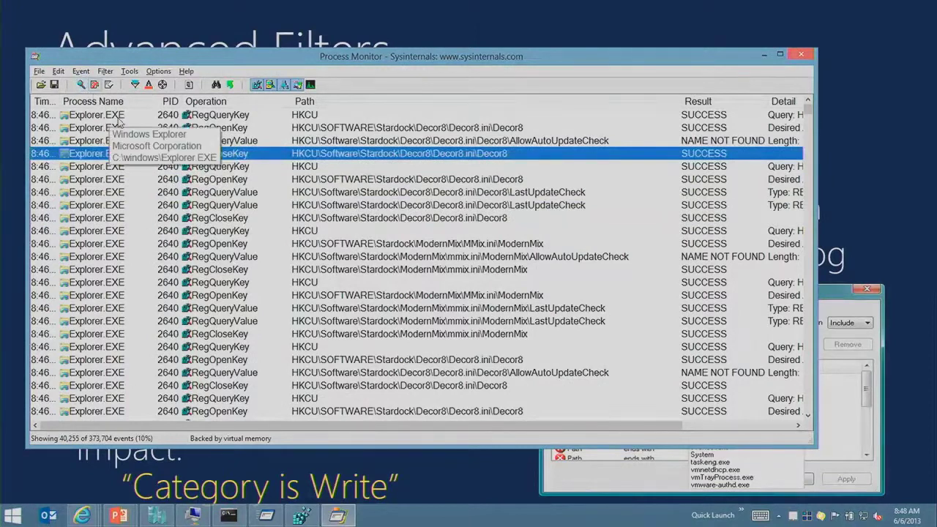
key(Home)
key(ctrl+x)
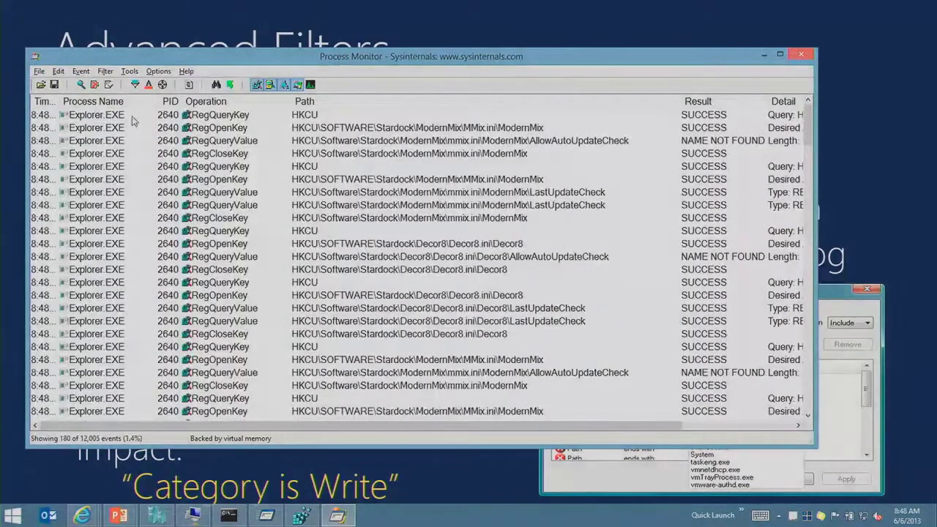
click(168, 153)
click(220, 219)
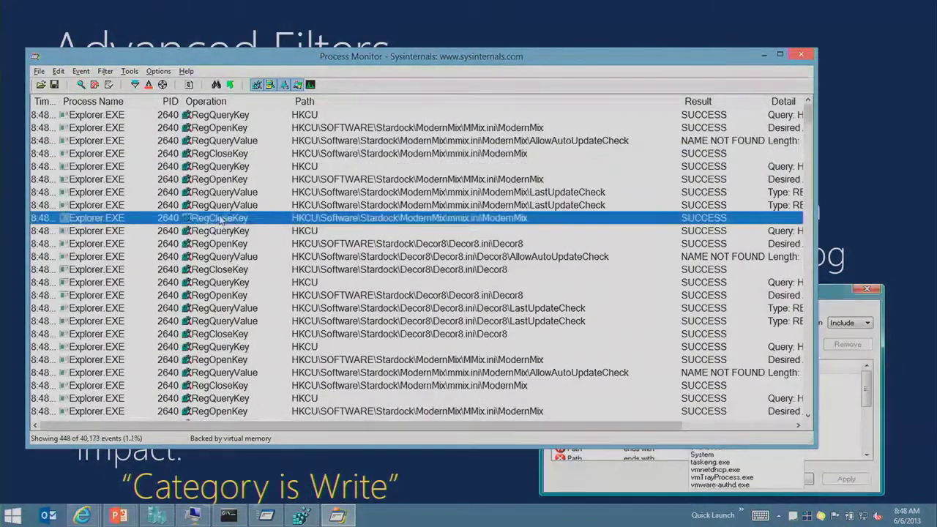
Add and apply a filter that includes only events whose Category is Write
click(136, 85)
click(239, 210)
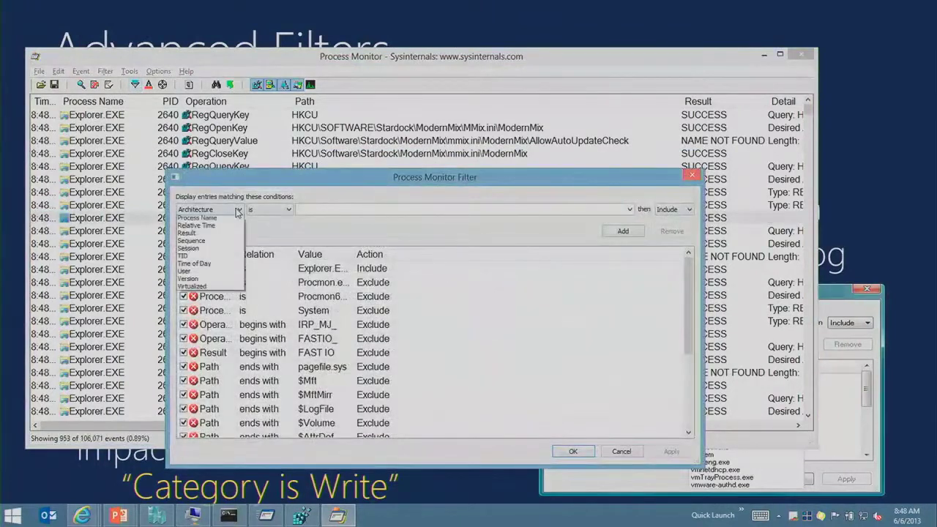
click(234, 236)
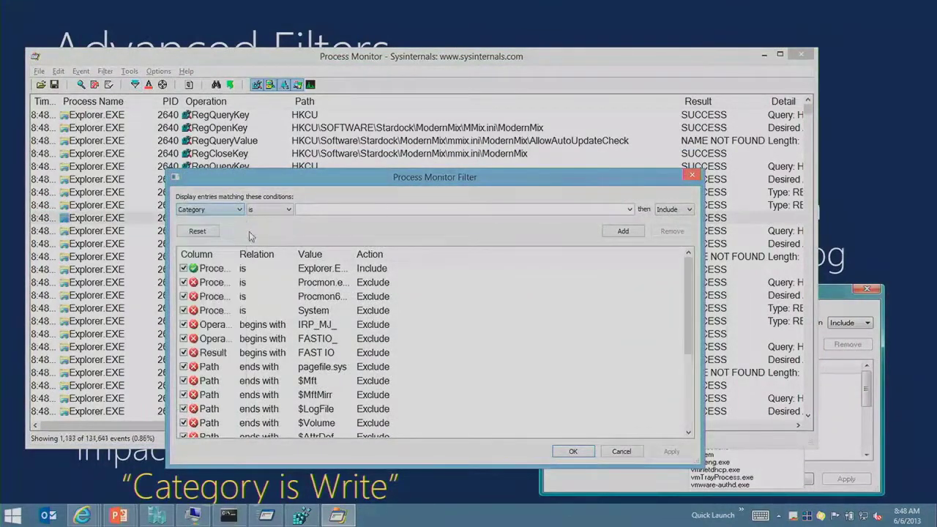
click(628, 211)
click(577, 239)
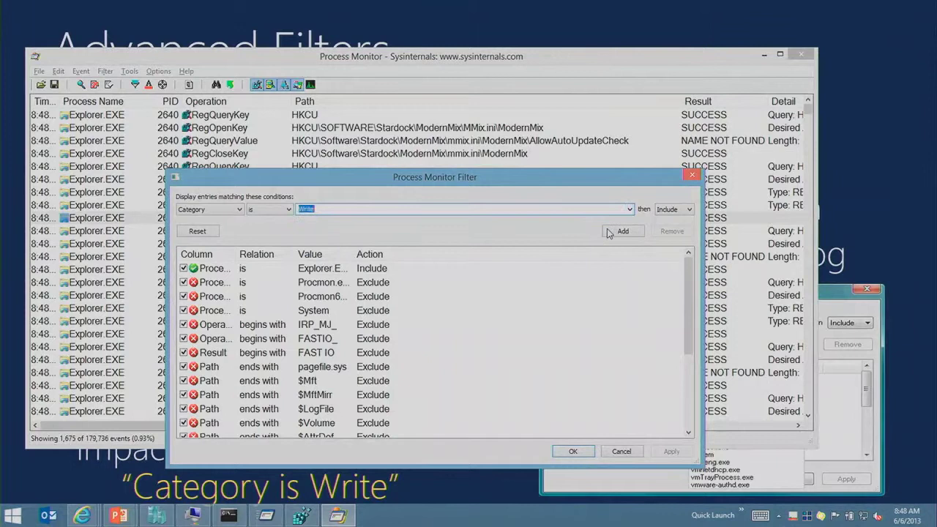
click(609, 232)
click(572, 451)
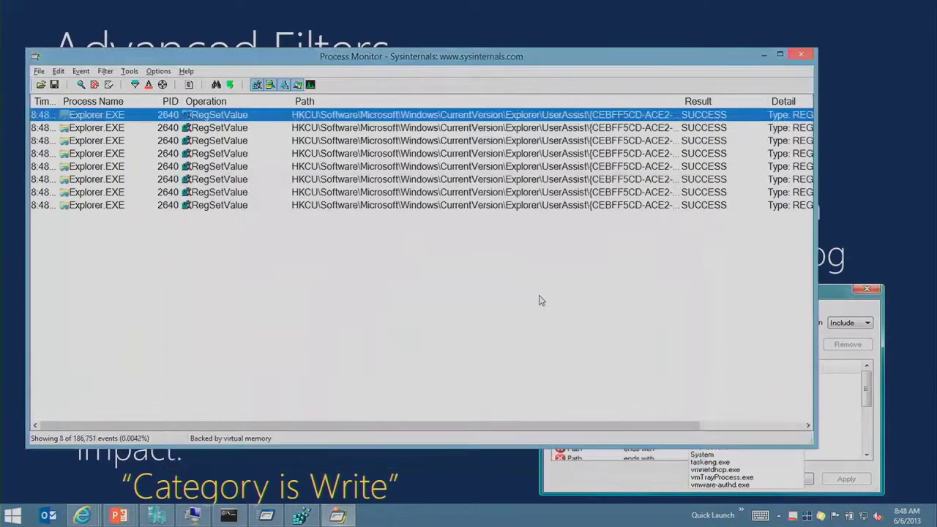
click(540, 300)
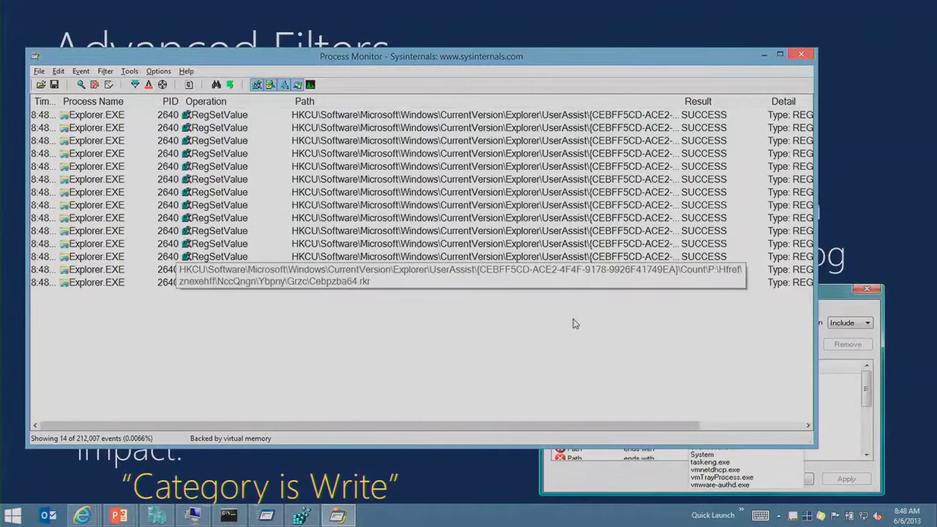
click(579, 257)
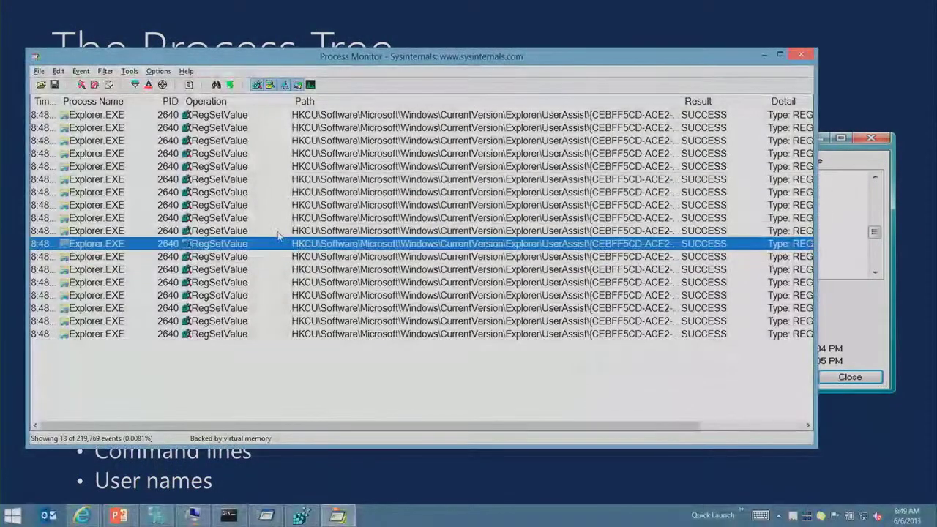
Look through the traced processes and their lifetimes in the process tree
key(ctrl+t)
click(329, 211)
scroll(329, 220, down, 4)
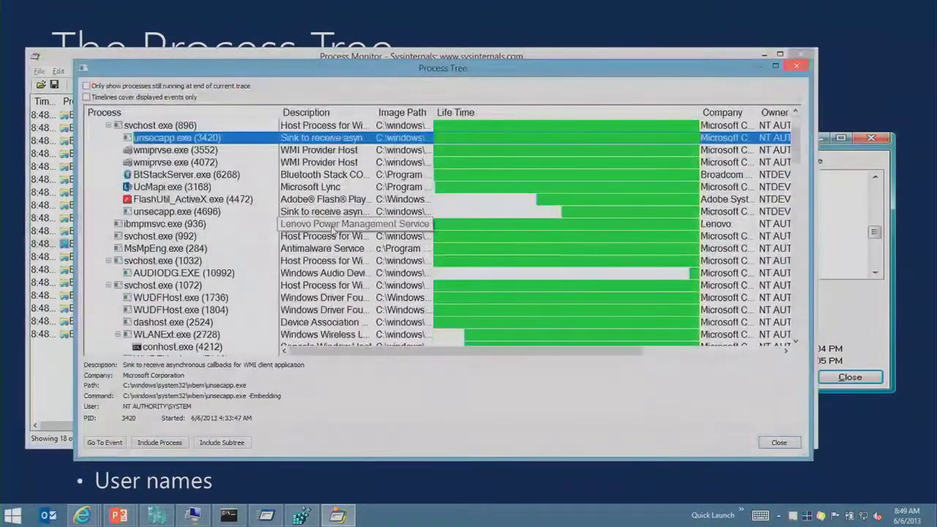
scroll(329, 242, down, 15)
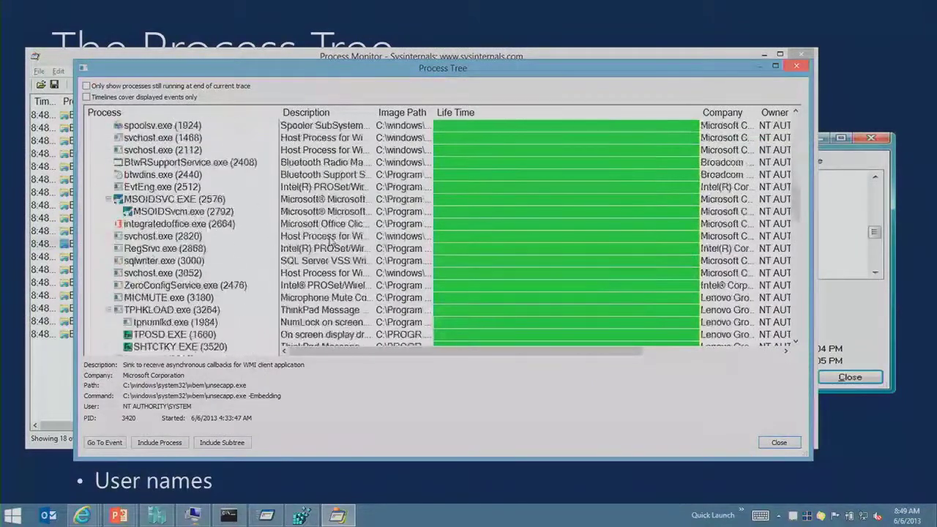
scroll(331, 244, down, 15)
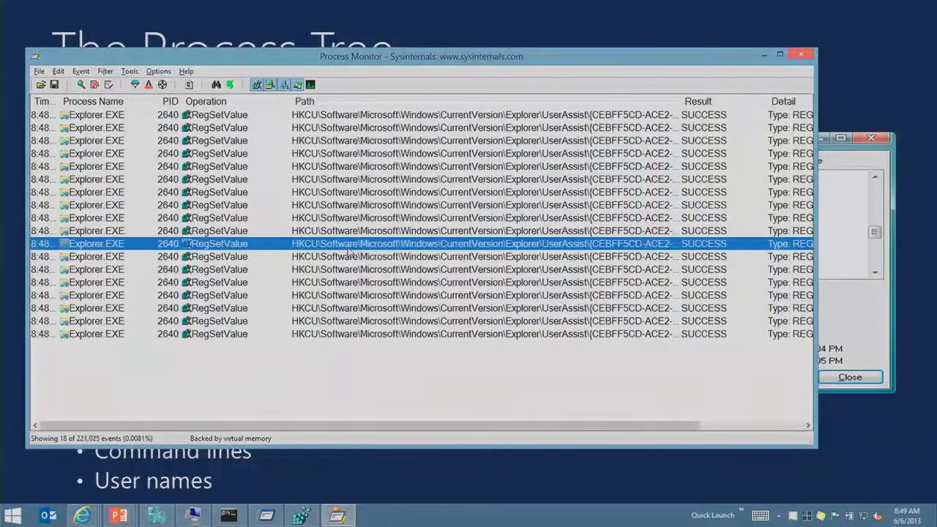
Clear the captured events and run ipconfig in Command Prompt
key(ctrl+x)
click(228, 516)
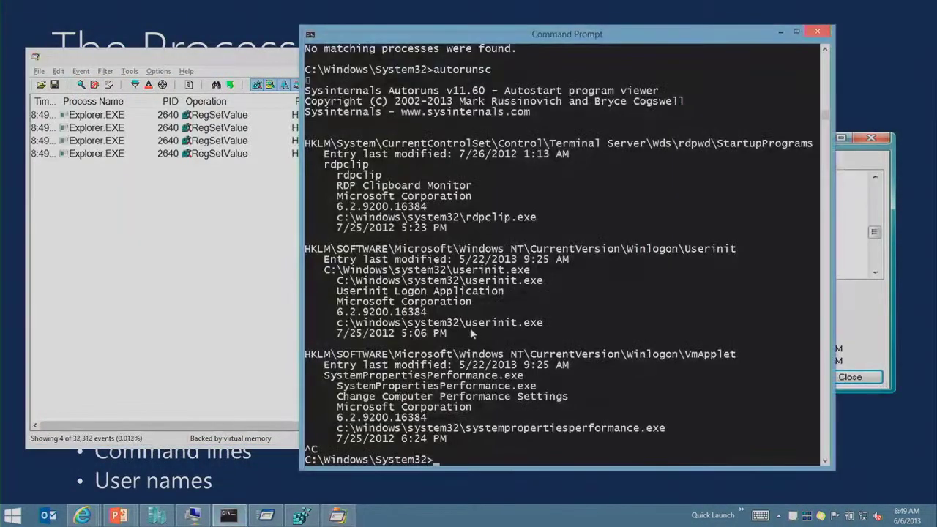
text(ipconfig)
key(Return)
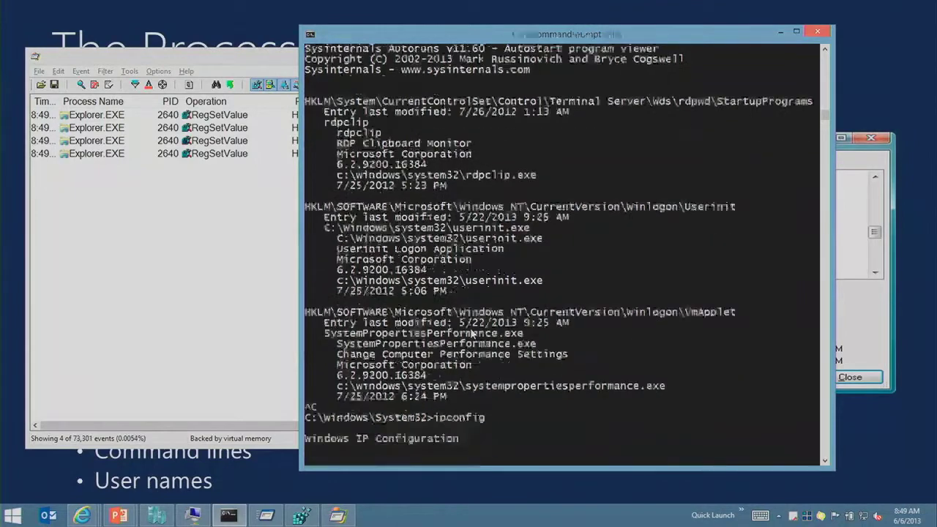
Return to Process Monitor and reset the event filter to its defaults
click(98, 262)
click(274, 181)
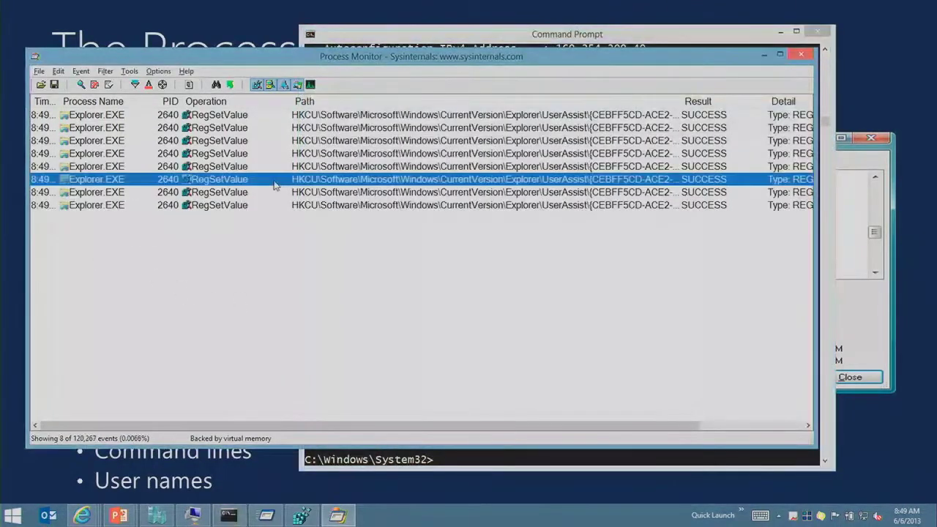
key(ctrl+r)
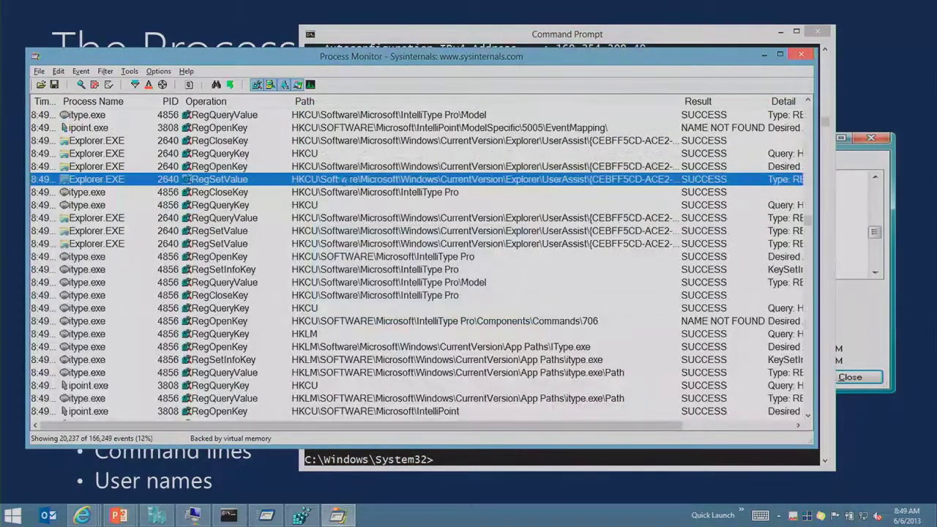
Find the ipconfig.exe process under cmd.exe in the process tree and inspect its details
key(ctrl+t)
click(304, 205)
scroll(170, 284, down, 15)
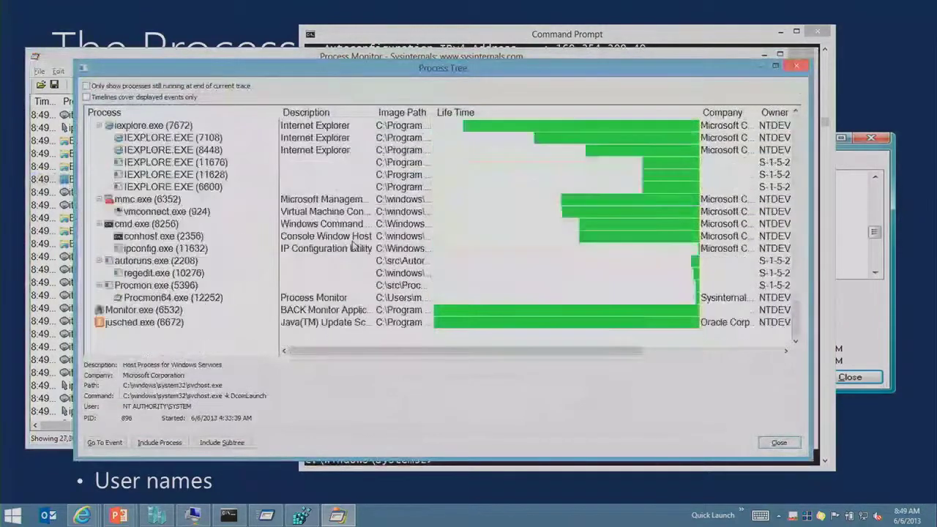
click(169, 249)
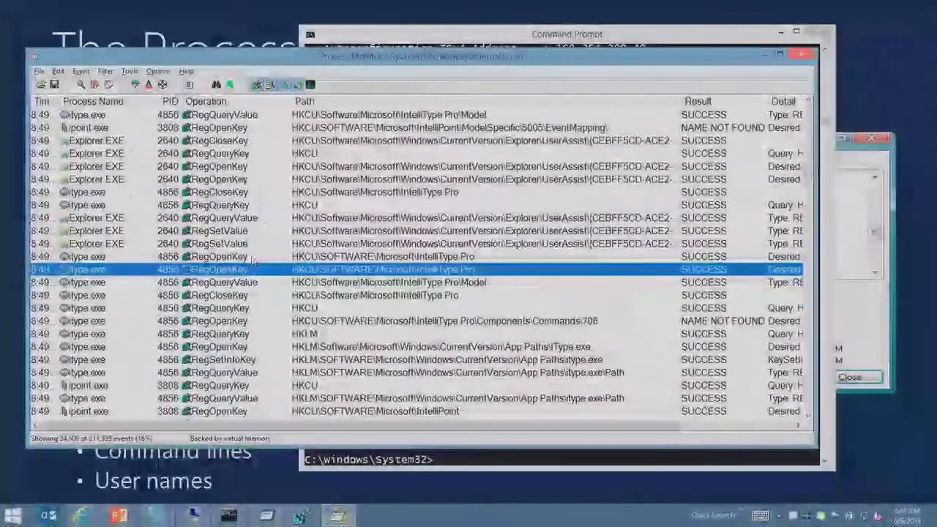
key(alt+Tab)
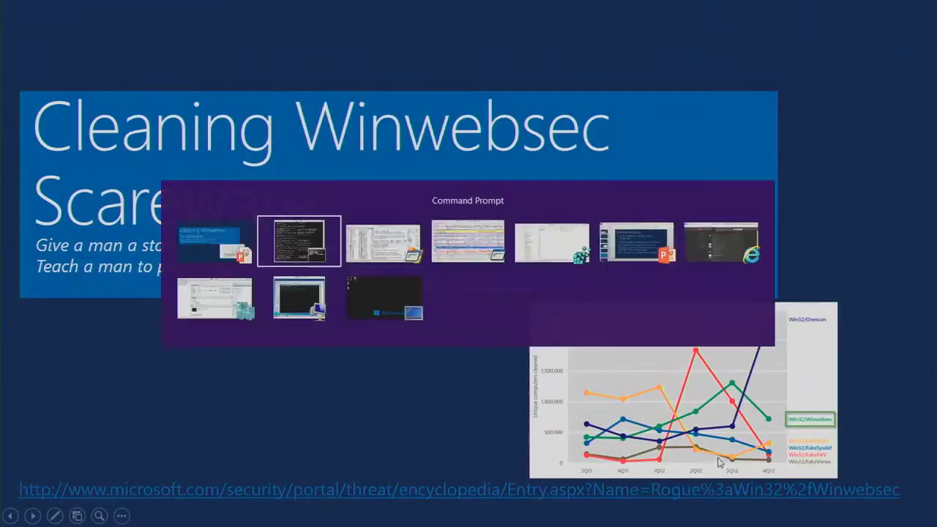
key(alt+Tab)
key(alt+Tab)
key(alt+Tab)
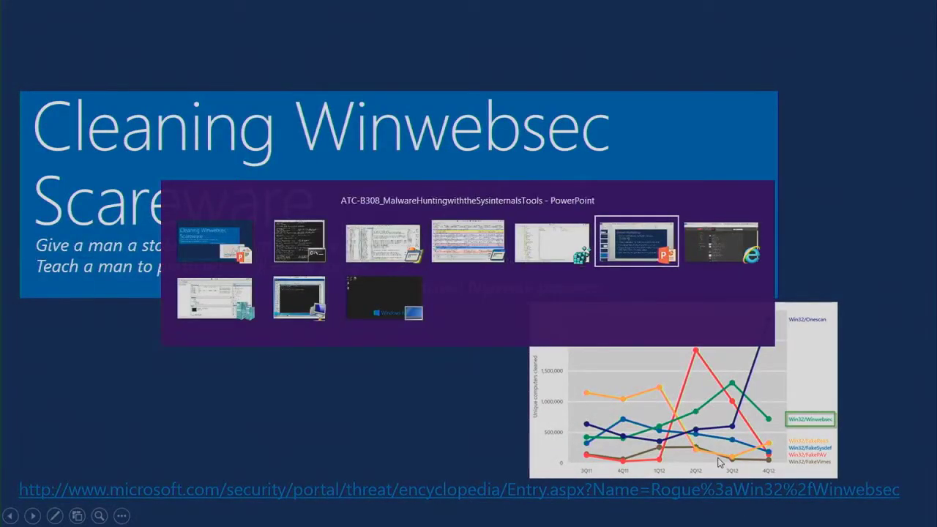
key(alt+Tab)
key(alt+Tab)
key(alt+Tab)
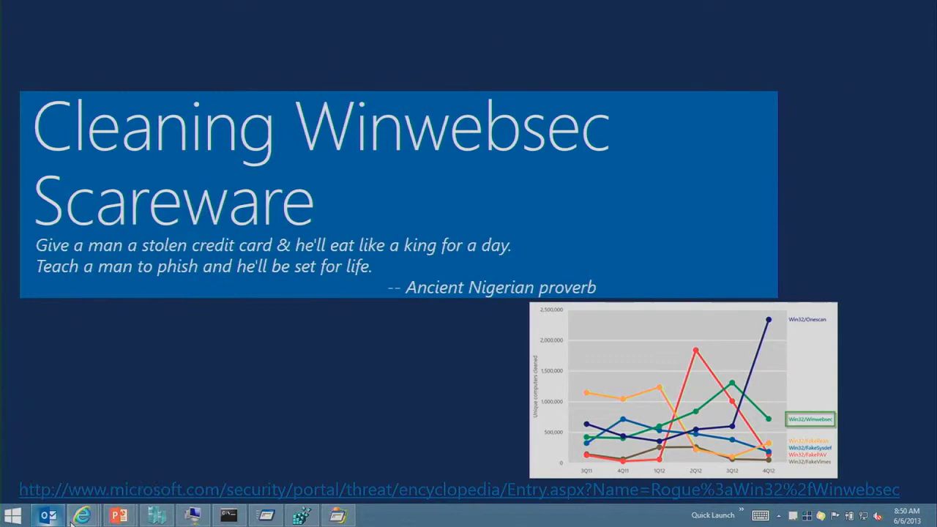
Switch to Internet Explorer and read through the aliases in the encyclopedia entry for Rogue:Win32/Winwebsec
mouse_move(83, 515)
mouse_move(98, 474)
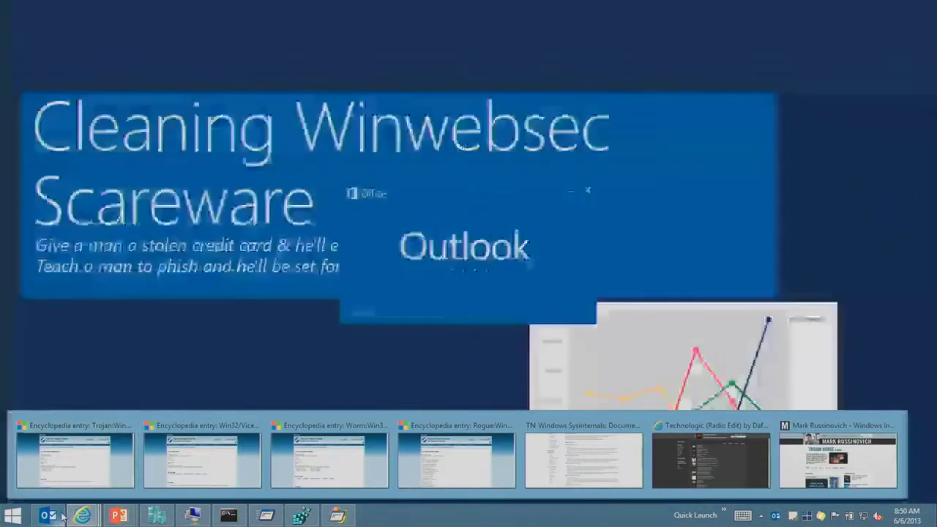
right_click(48, 516)
click(118, 516)
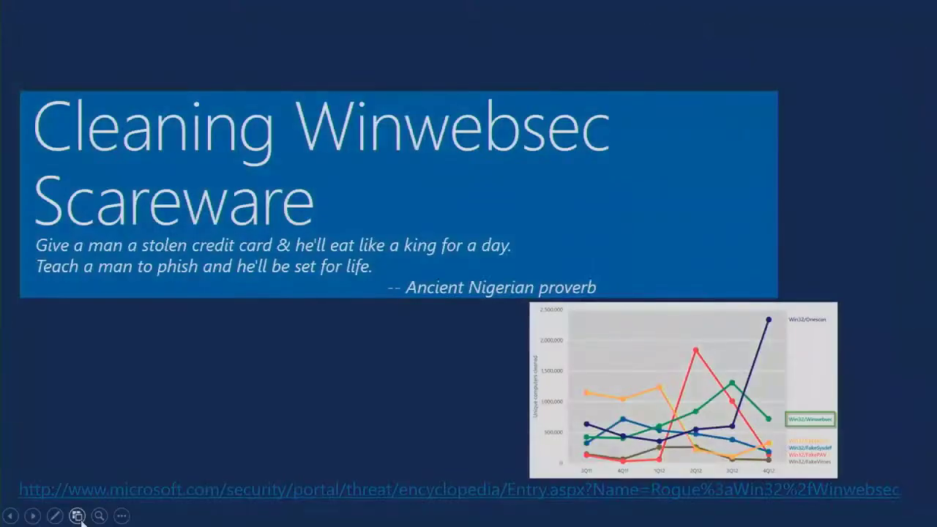
key(super)
click(83, 516)
click(122, 460)
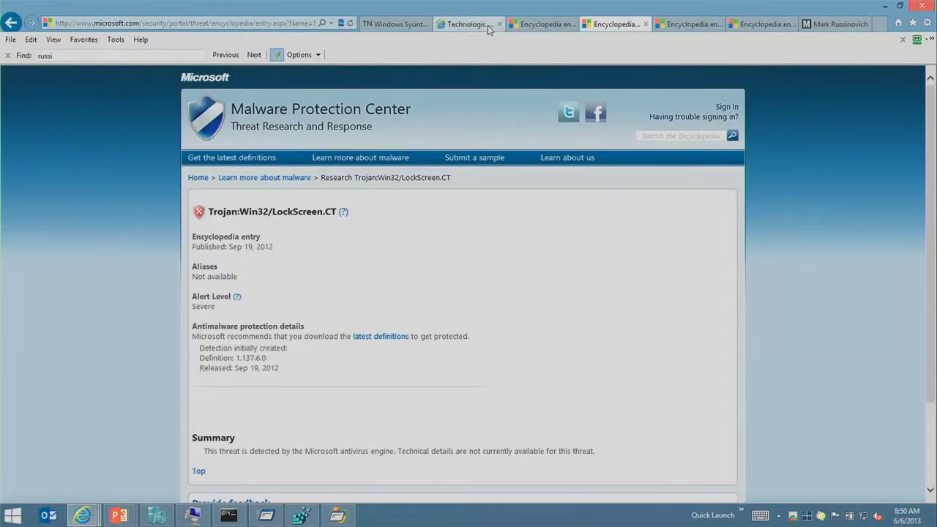
click(543, 24)
scroll(351, 256, down, 3)
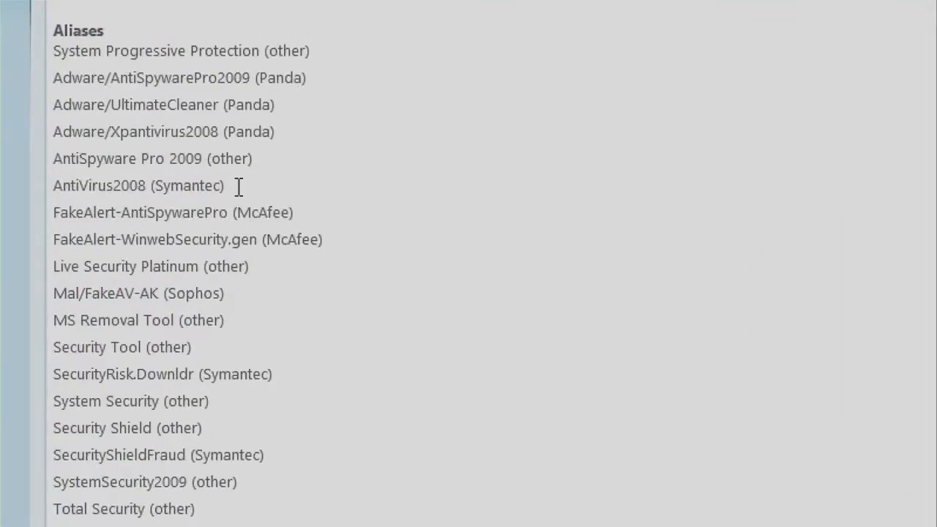
scroll(275, 185, down, 3)
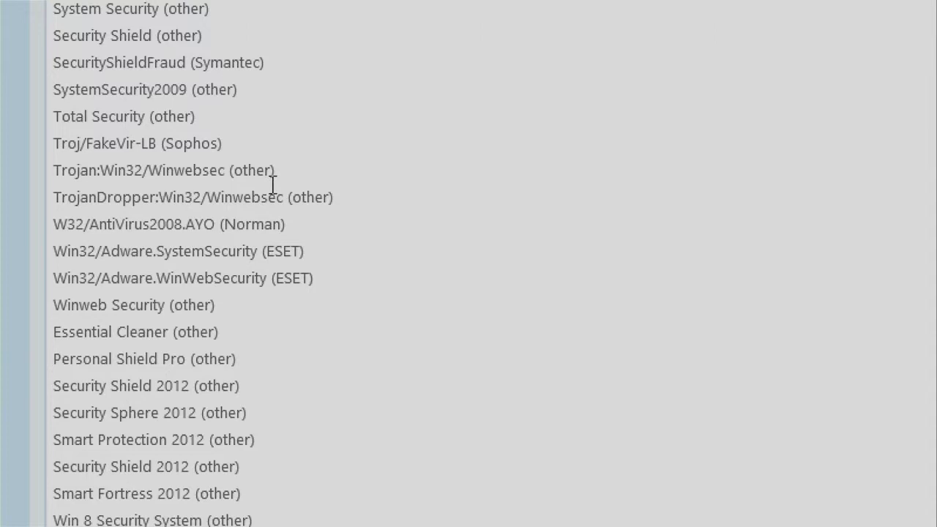
scroll(272, 183, down, 5)
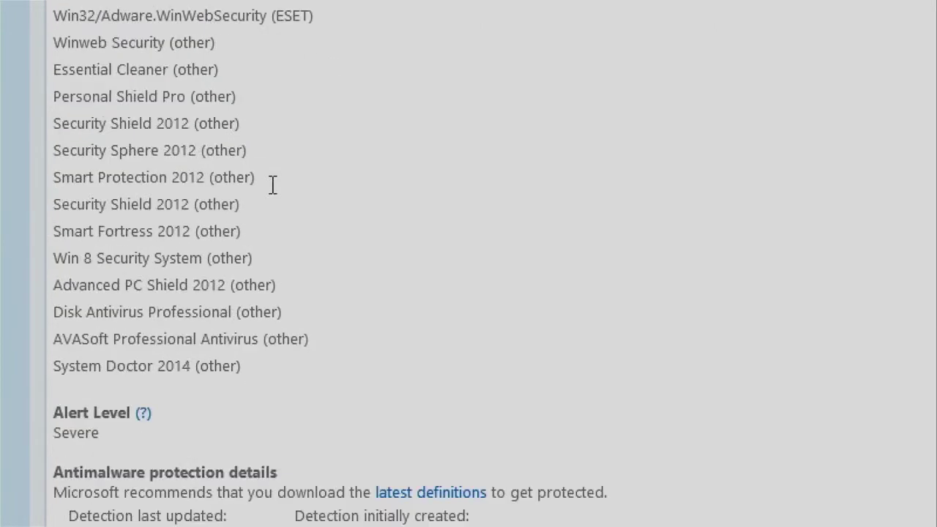
scroll(271, 184, up, 9)
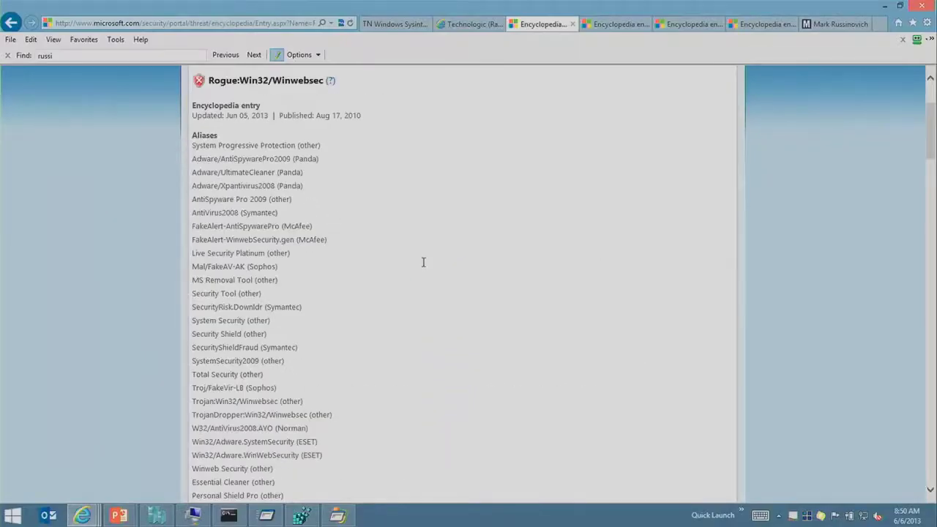
Switch to Hyper-V Manager and apply the Winwebsec-ready snapshot to the Win7x86 virtual machine
key(alt+Tab)
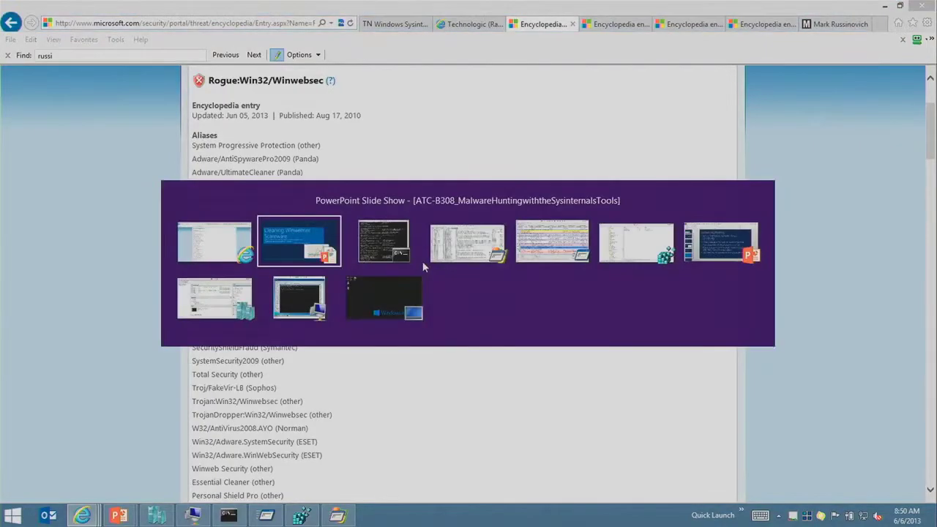
key(alt+Tab)
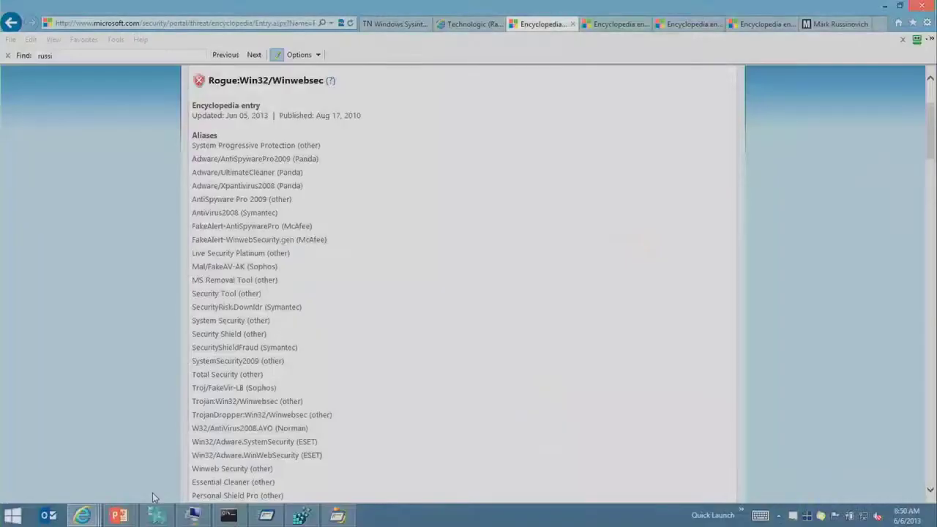
click(156, 515)
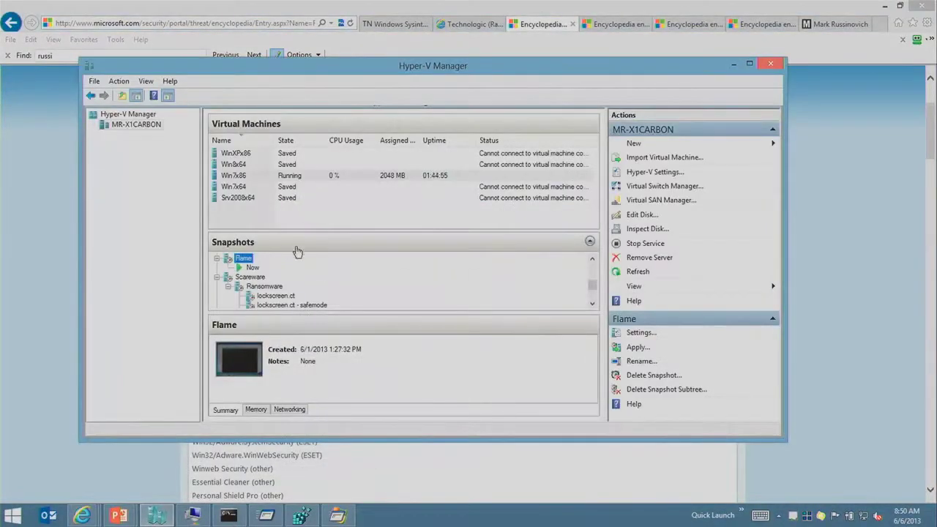
click(278, 297)
scroll(278, 302, down, 2)
right_click(285, 287)
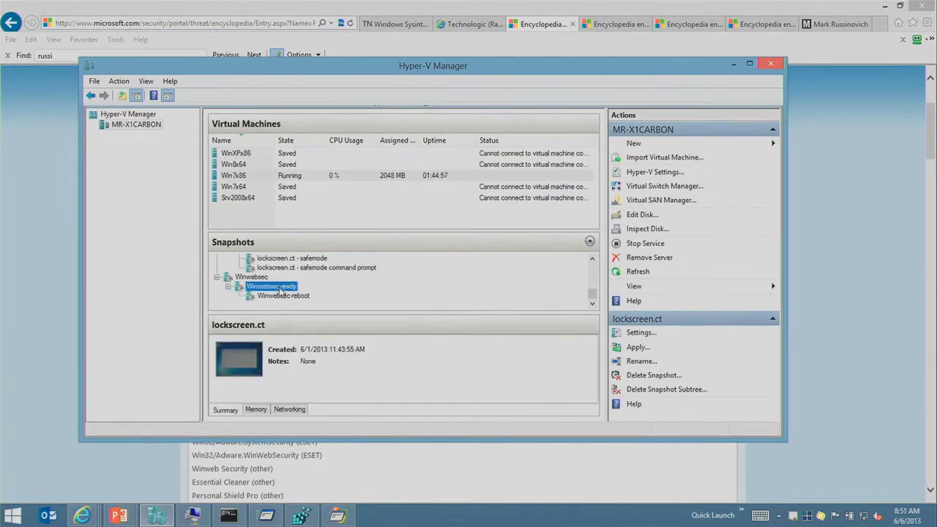
click(311, 308)
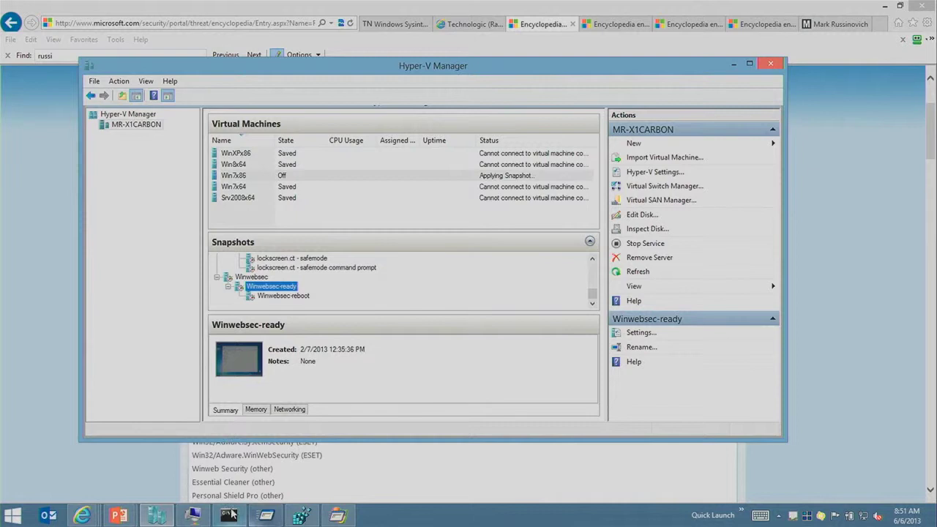
Open the Win7x86 virtual machine connection, start the machine and bring up its restored desktop
click(195, 516)
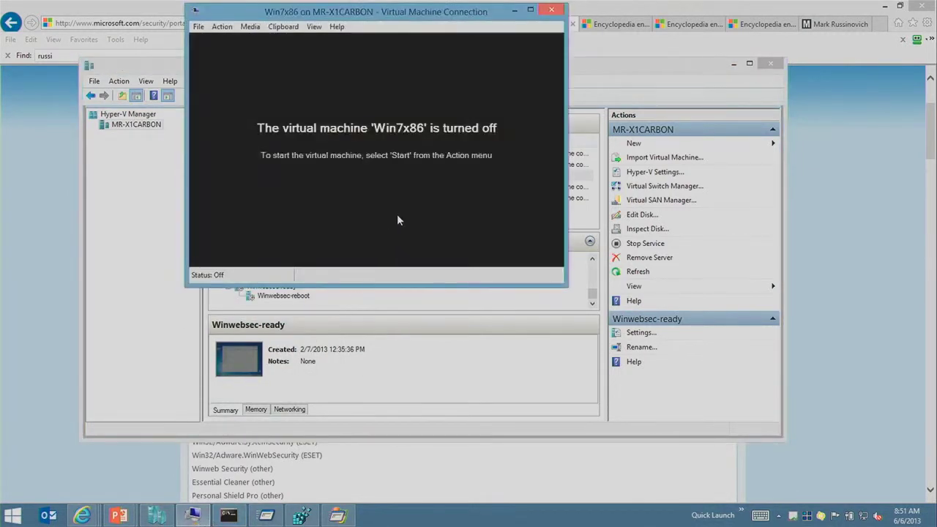
key(ctrl+s)
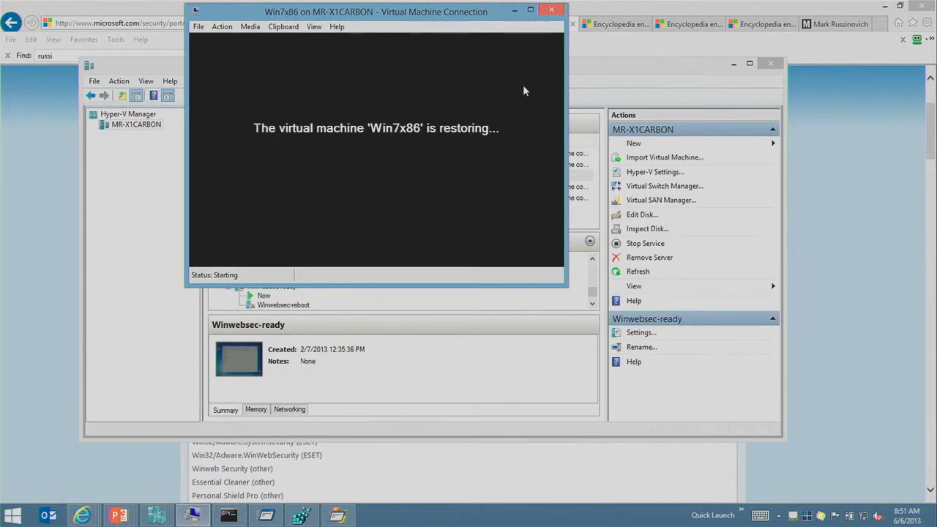
drag(485, 23, 507, 28)
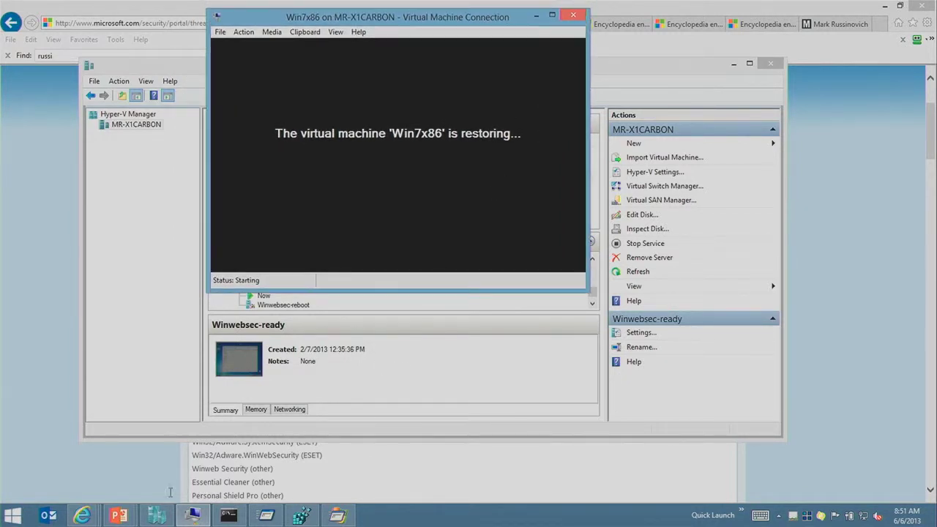
mouse_move(127, 515)
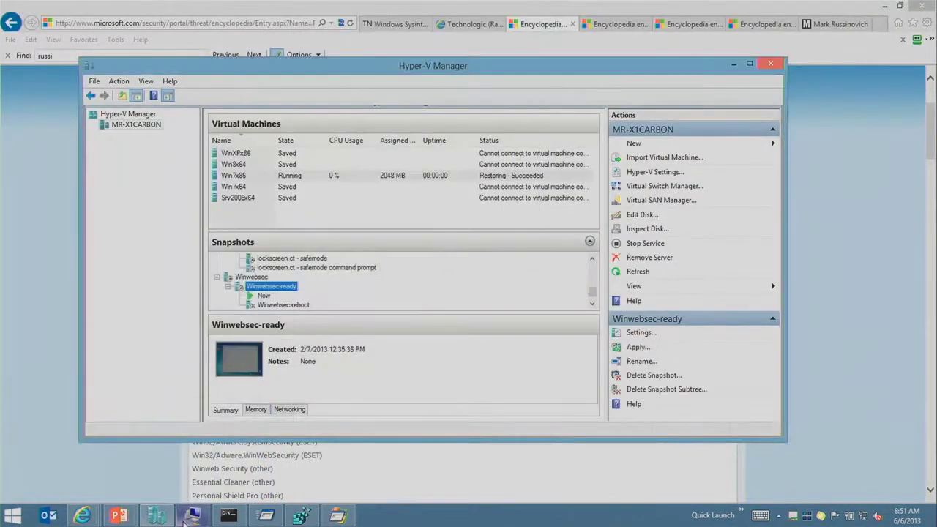
click(186, 520)
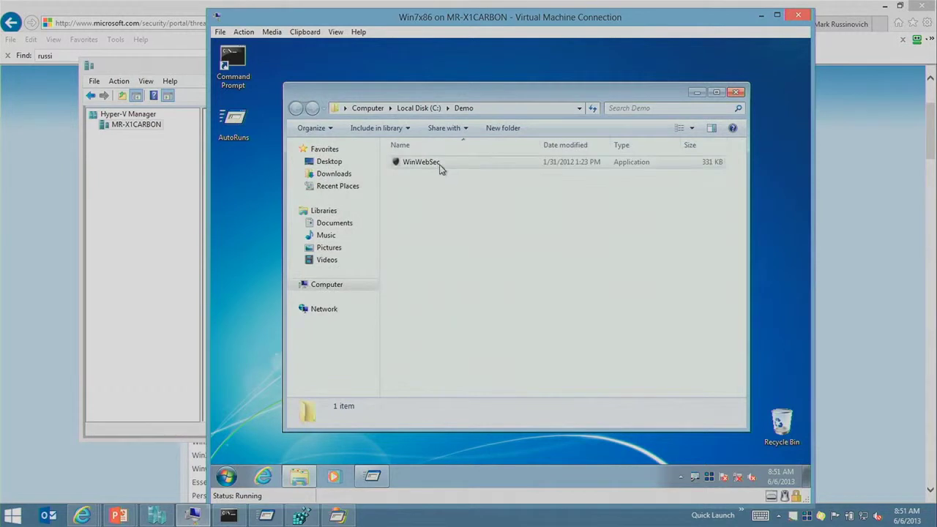
Run the WinWebSec application from the Demo folder and launch Process Explorer with procexp
double_click(440, 168)
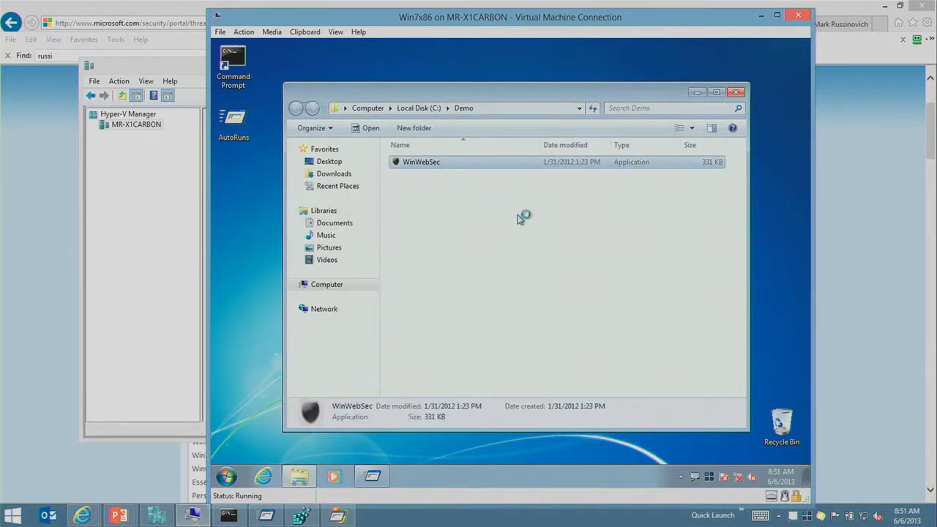
click(226, 477)
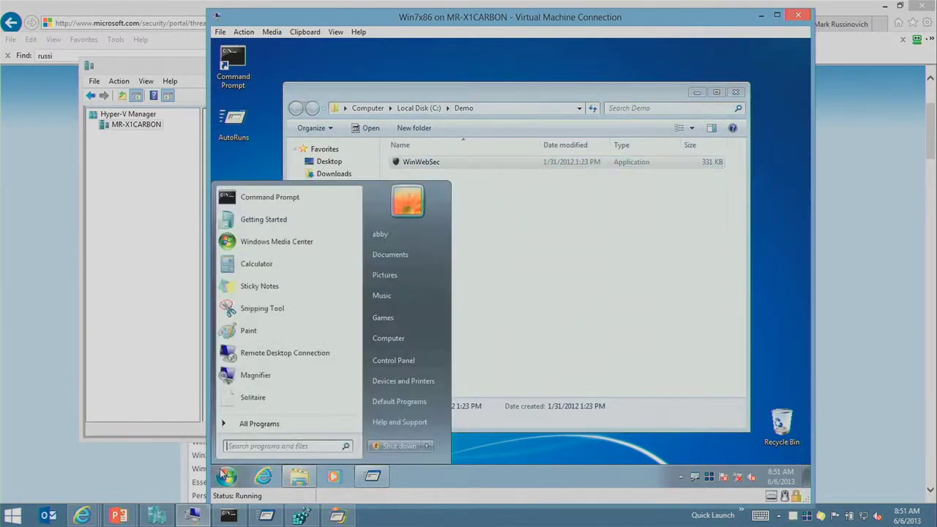
click(268, 448)
text(process)
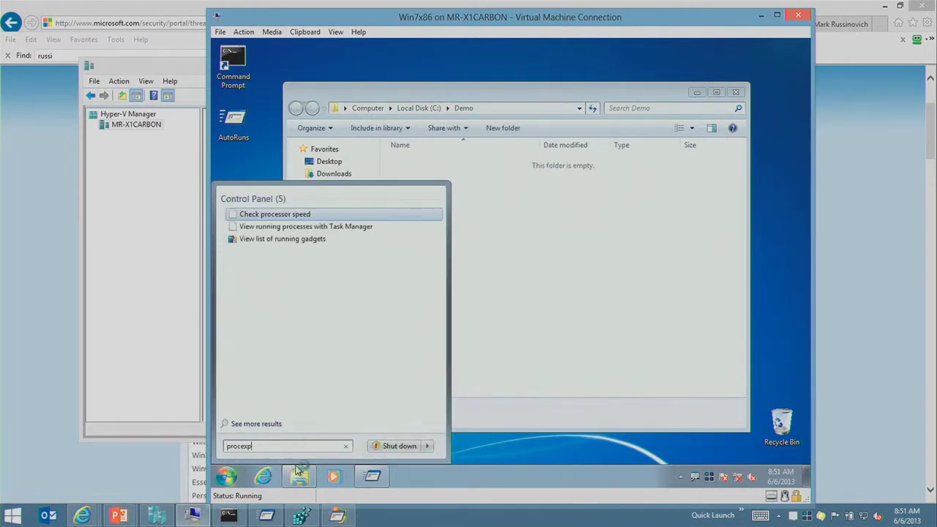
click(300, 474)
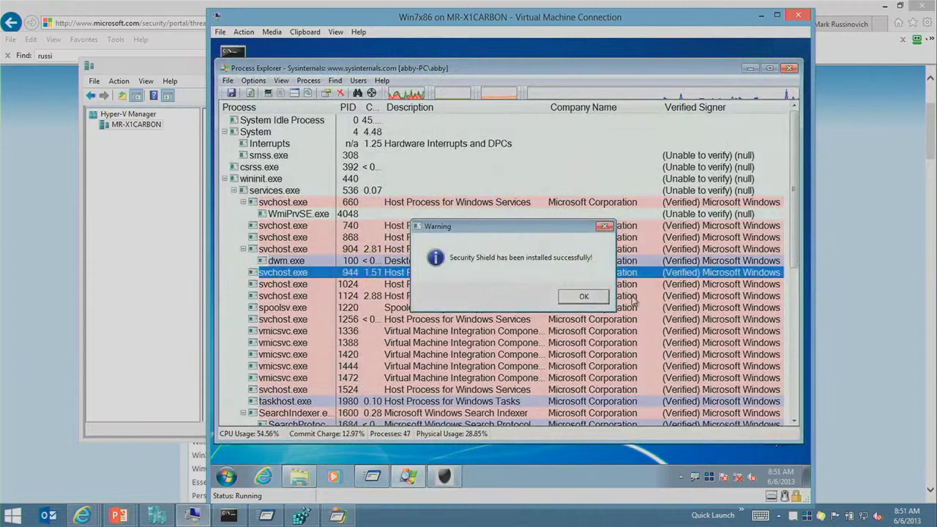
Launch Autoruns in the virtual machine and acknowledge the Security Shield installation message
click(226, 477)
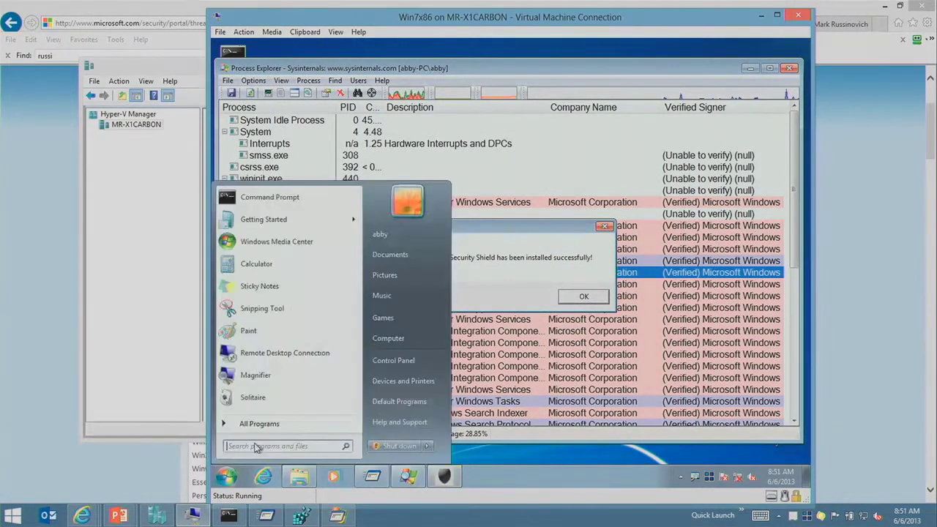
text(autoruns)
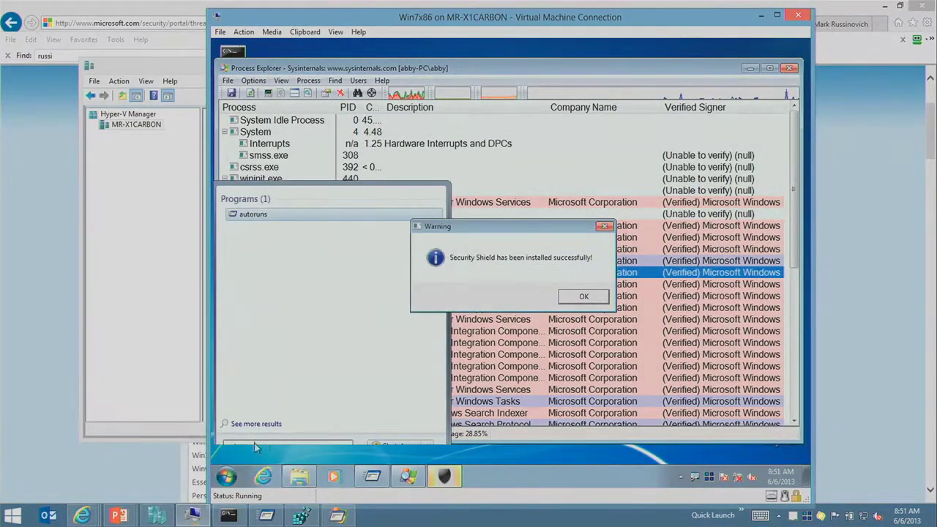
key(Return)
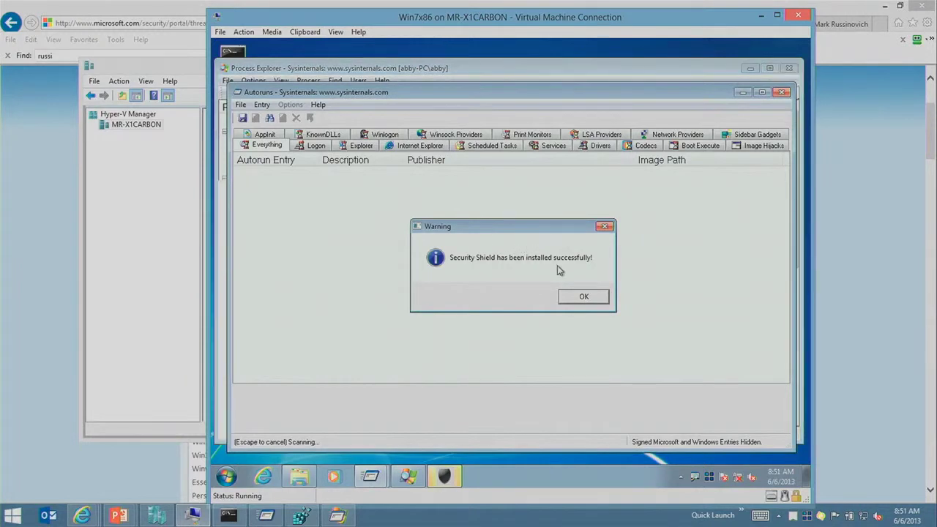
click(584, 297)
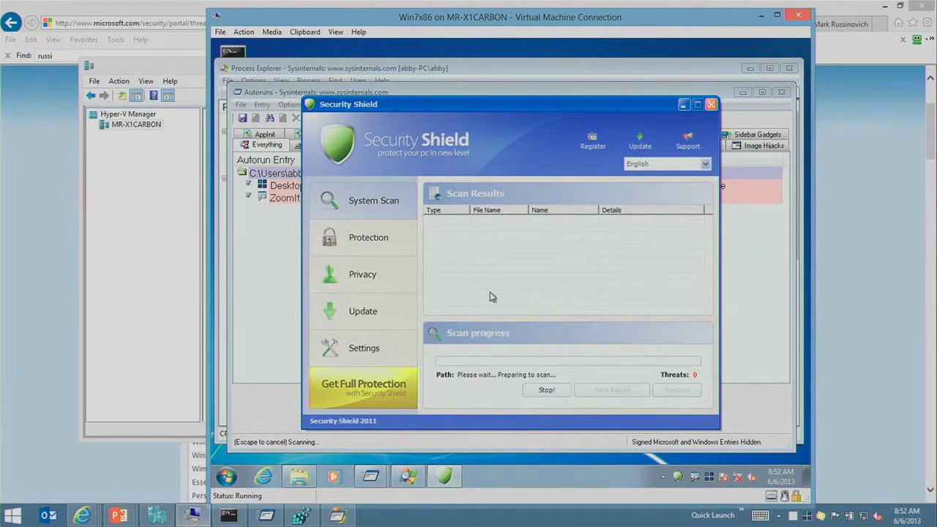
Look for the Security Shield name among the Winwebsec aliases in the browser and return to the virtual machine
click(546, 389)
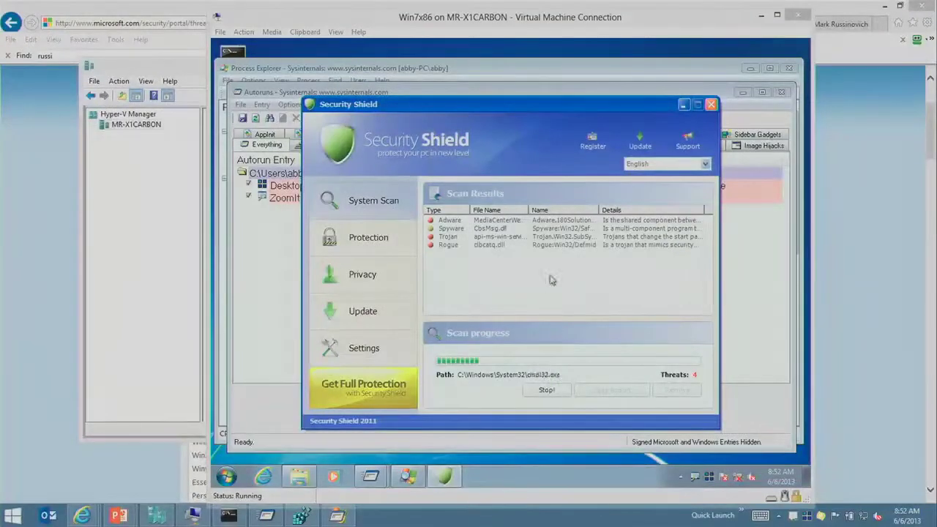
click(549, 65)
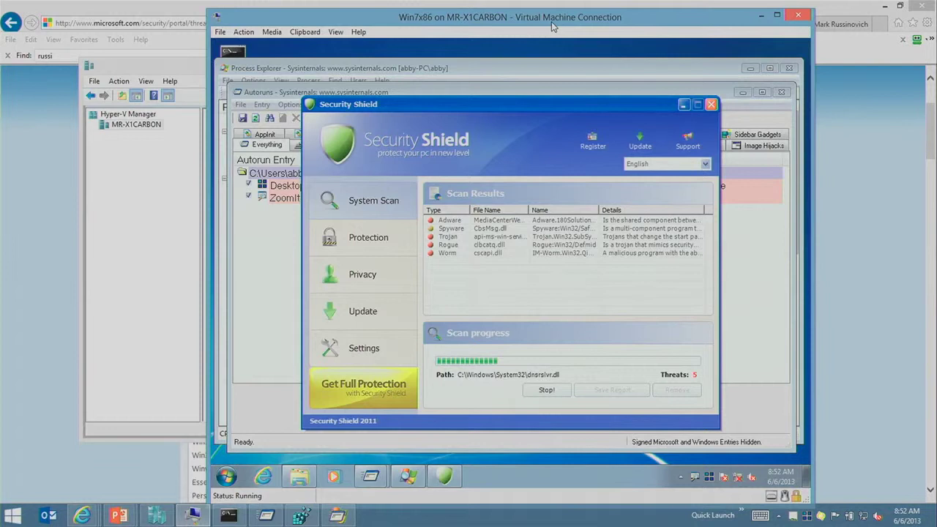
key(super+plus)
key(super+minus)
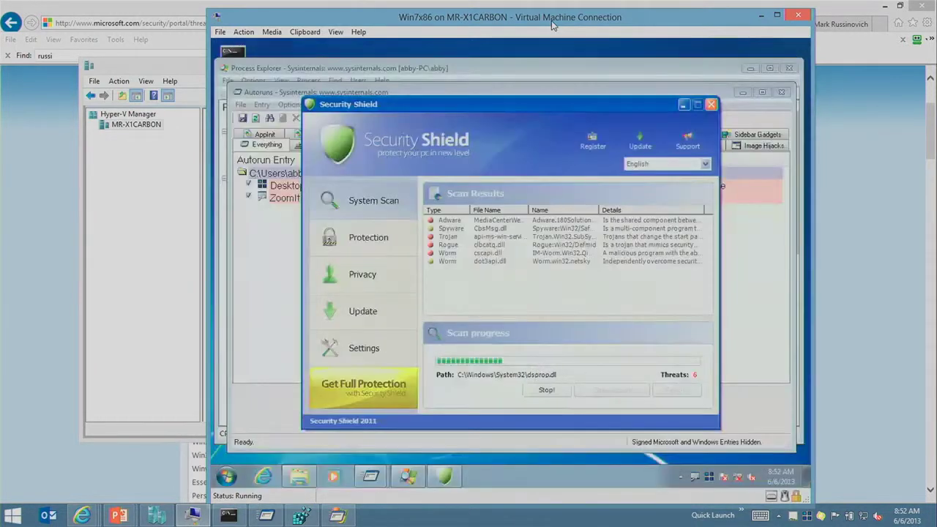
click(647, 7)
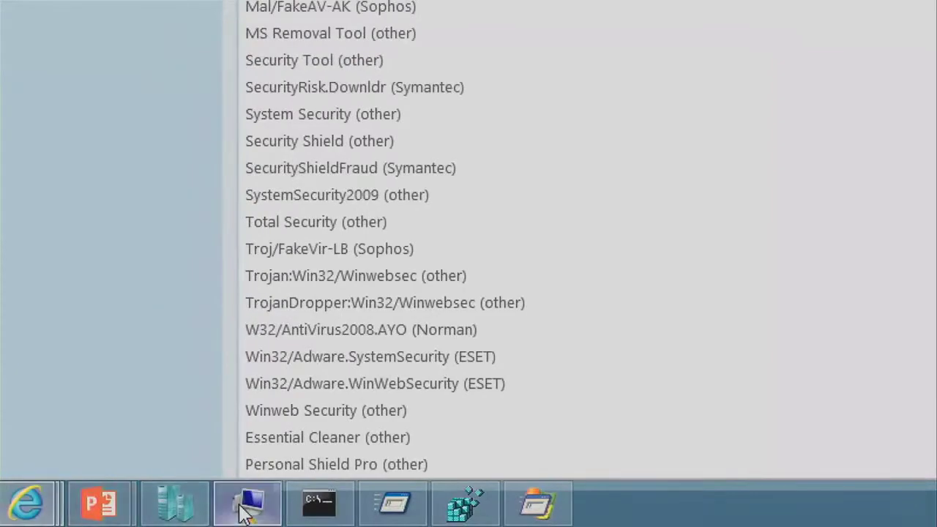
click(192, 515)
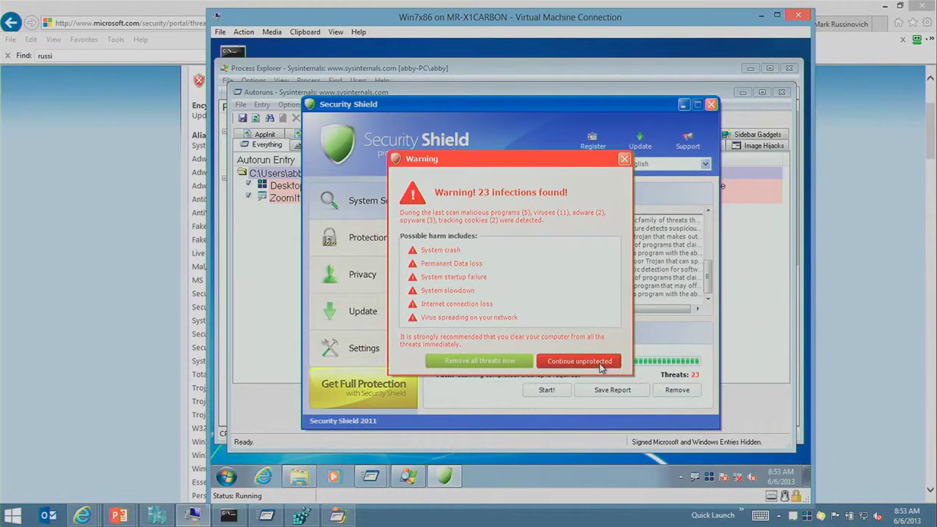
Choose to continue unprotected at the infections warning, confirm it and close the Security Shield window
click(601, 366)
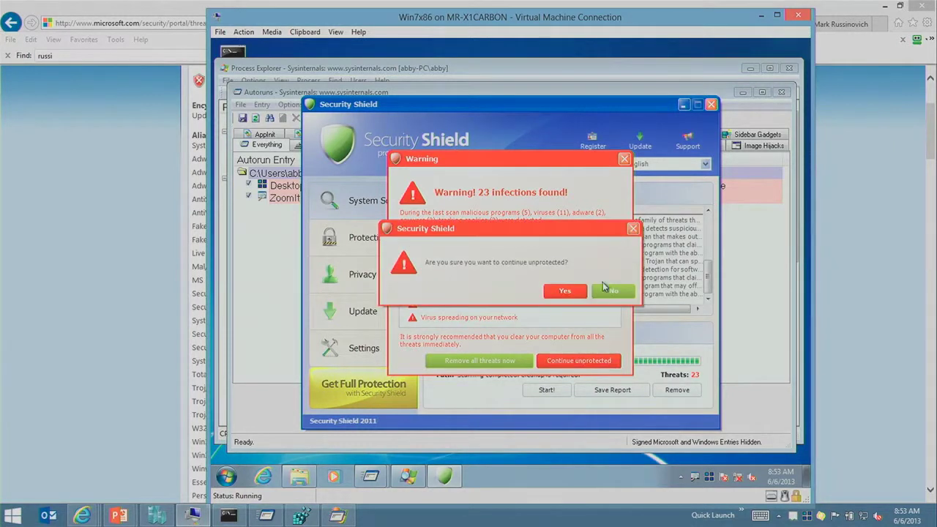
click(559, 290)
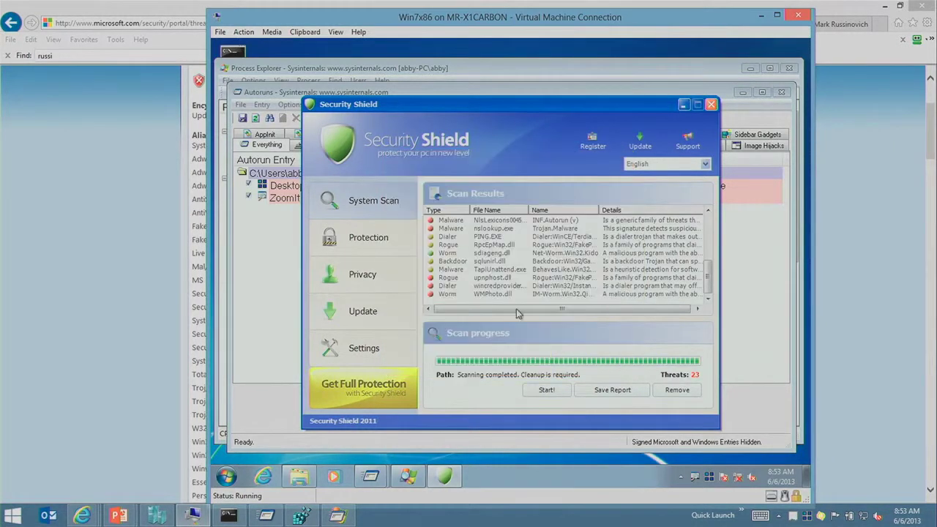
click(710, 104)
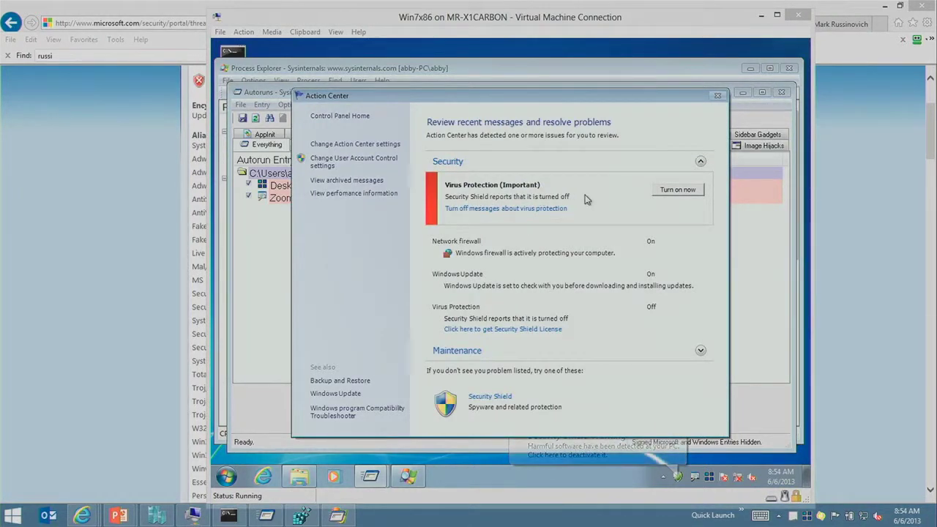
Try to close the fake Action Center window and move it aside to uncover the Autoruns entries
click(714, 101)
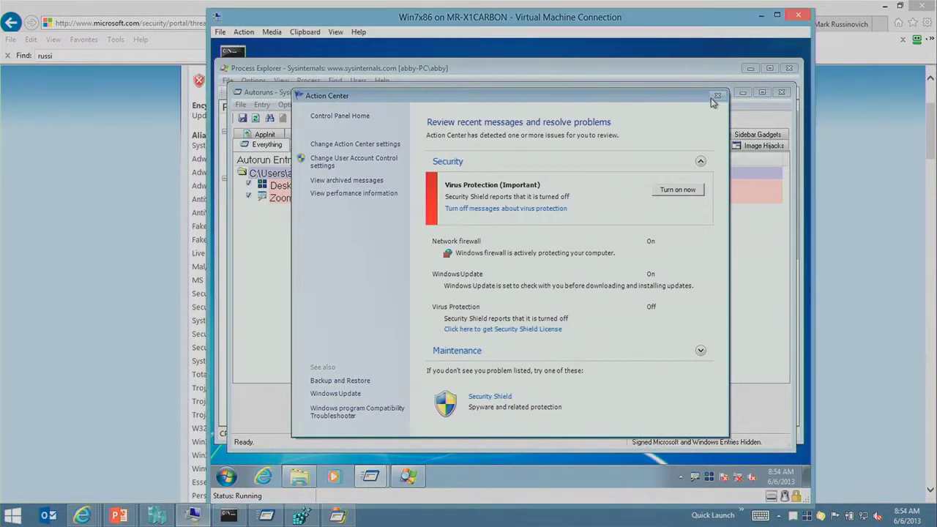
drag(618, 95, 570, 110)
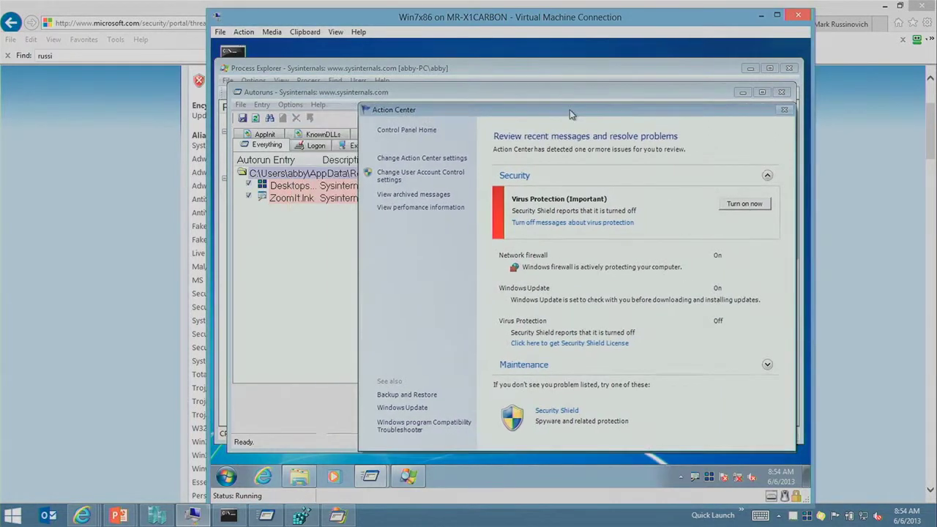
Bring Process Explorer to the front and move the fake Action Center window aside to uncover the process list
click(331, 70)
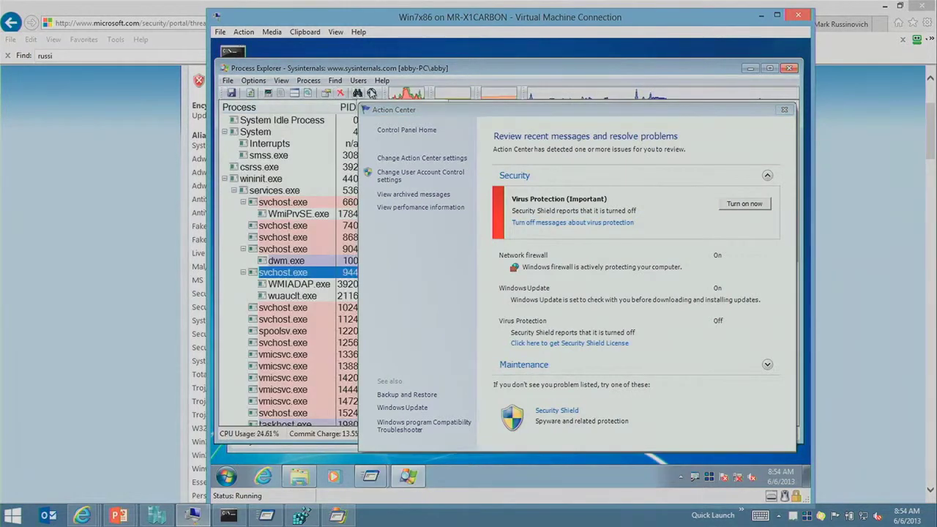
click(370, 91)
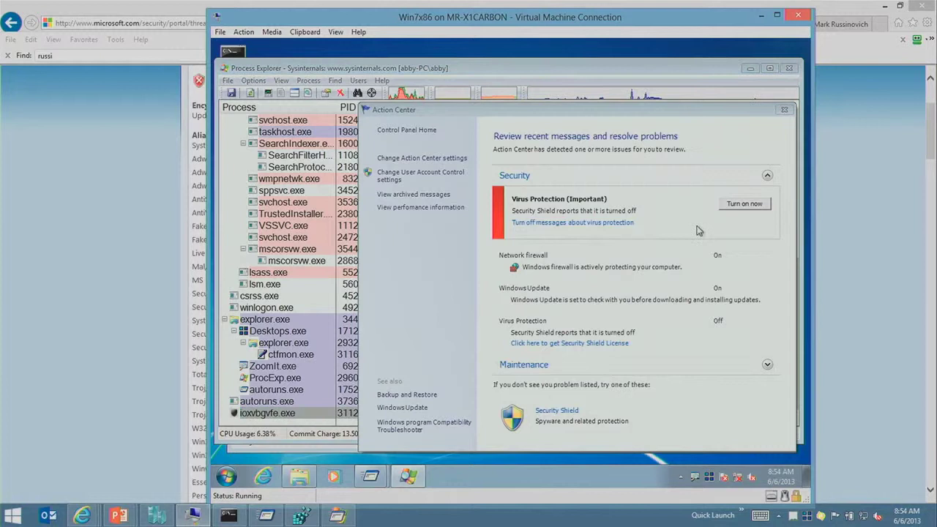
drag(476, 117, 806, 357)
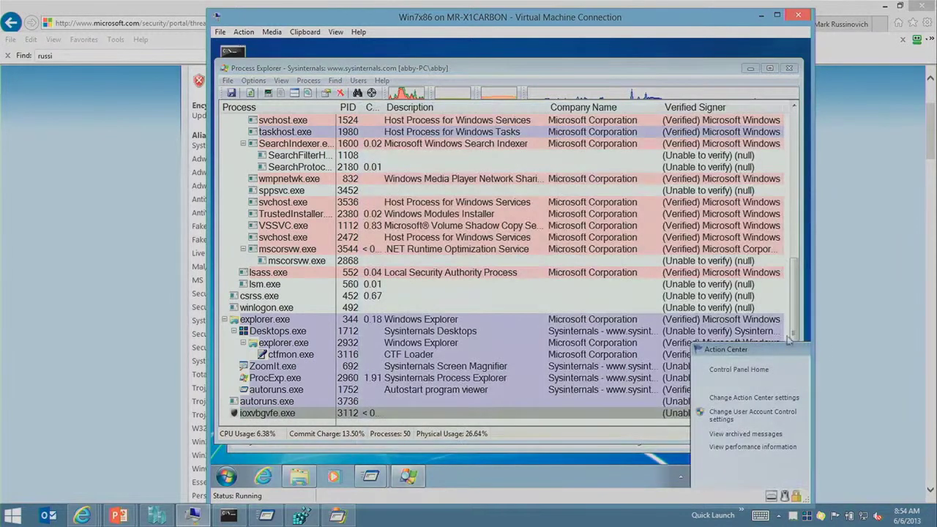
Examine the command line and path of ioxvbgvfe.exe and compare them with the unverified autoruns.exe process, magnifying the details
click(406, 413)
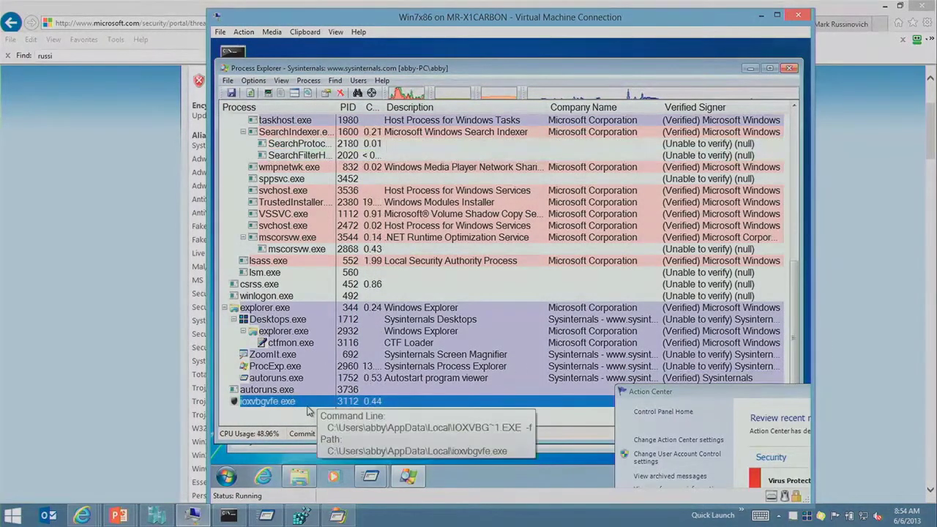
click(325, 379)
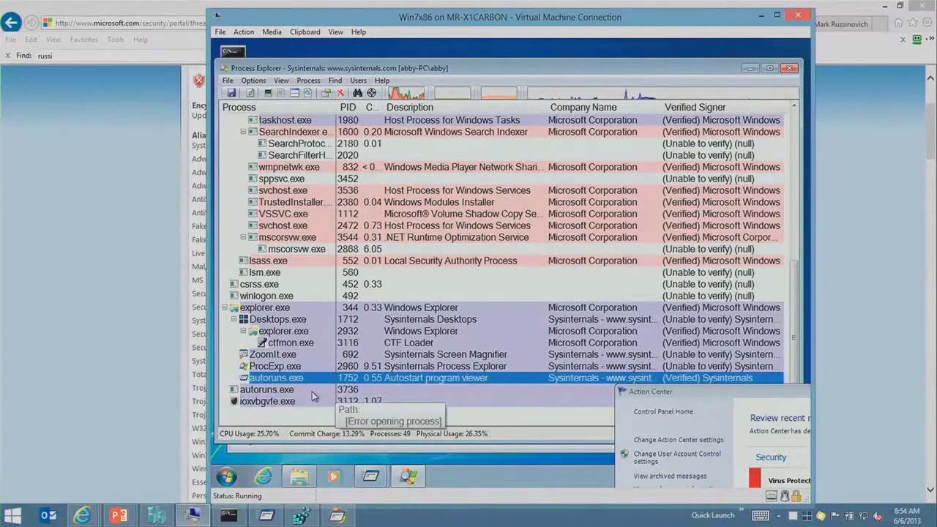
mouse_move(295, 410)
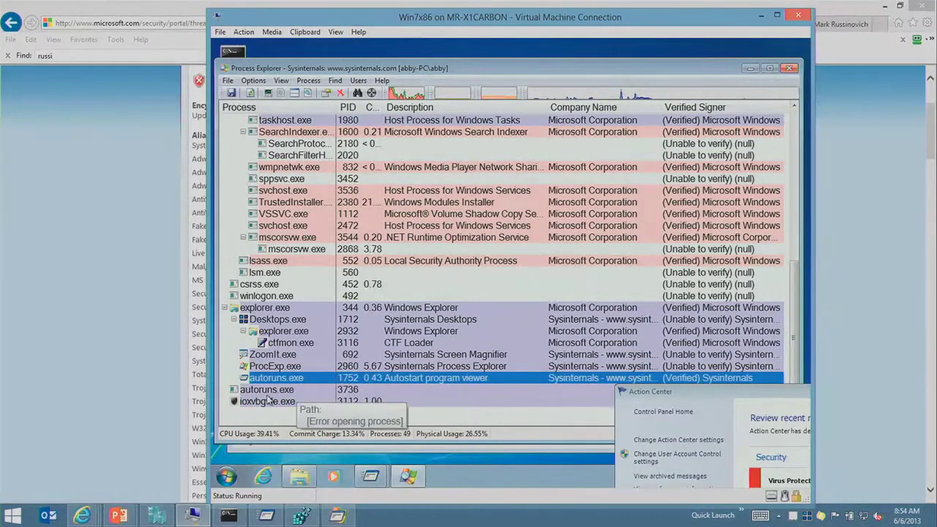
mouse_move(268, 404)
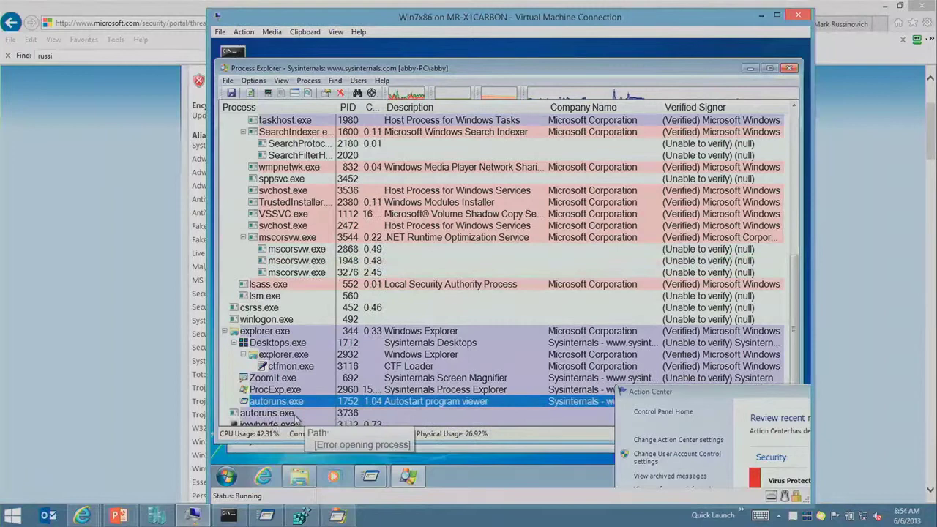
click(296, 414)
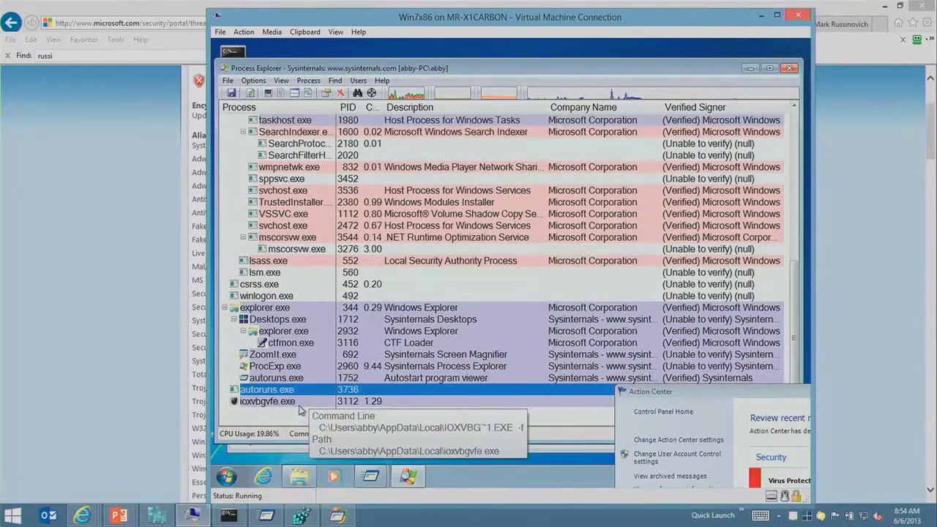
key(ctrl+1)
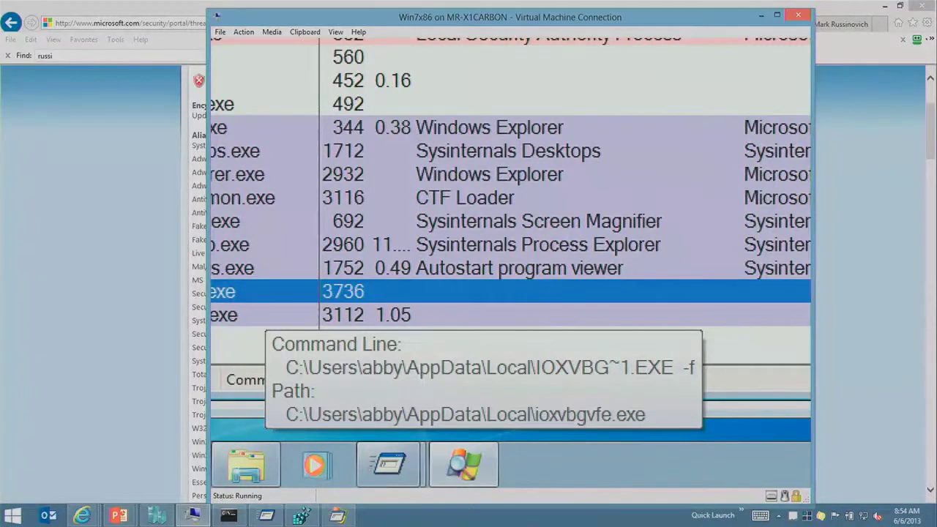
key(Escape)
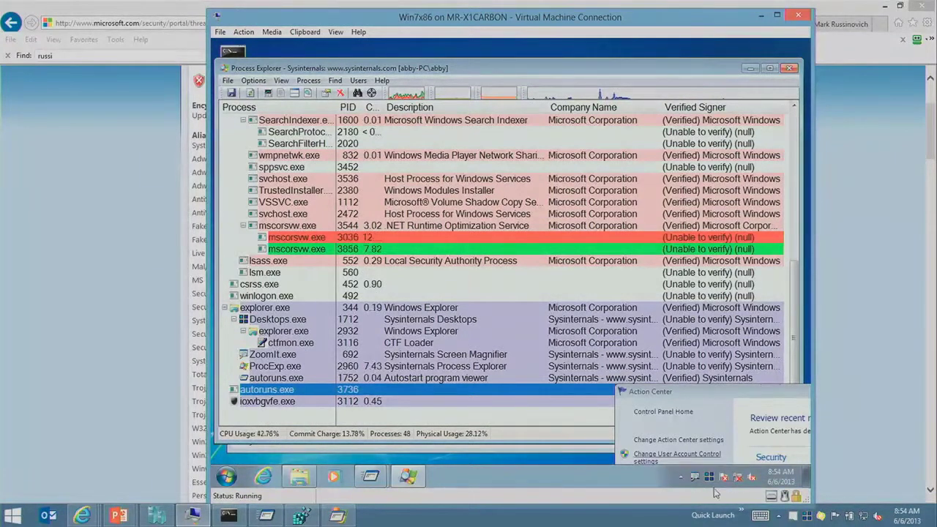
Move the fake Action Center window out of the way and try to start Calculator in the virtual machine
drag(728, 396, 413, 119)
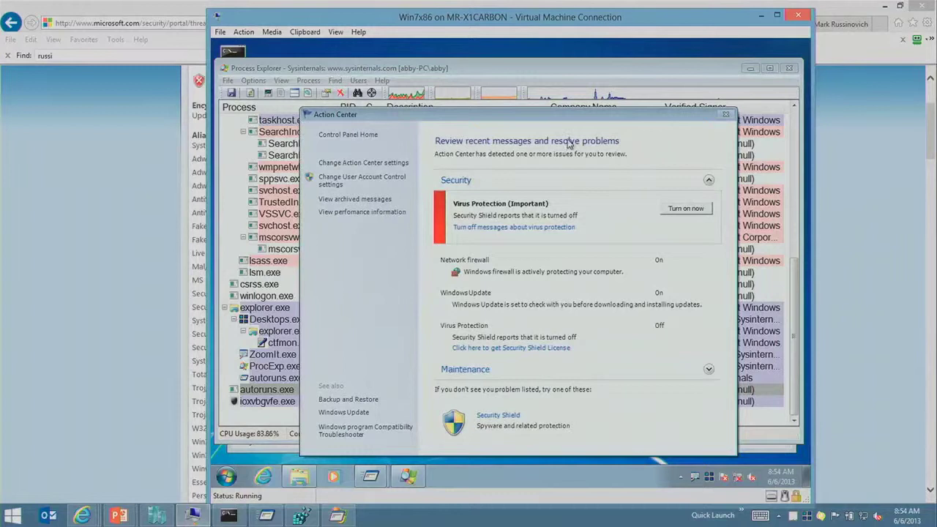
drag(527, 121, 583, 493)
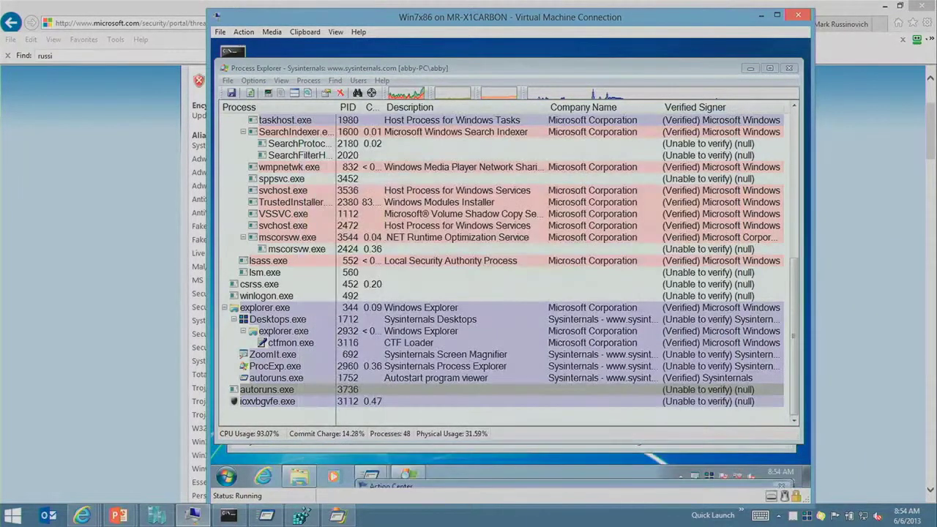
click(227, 478)
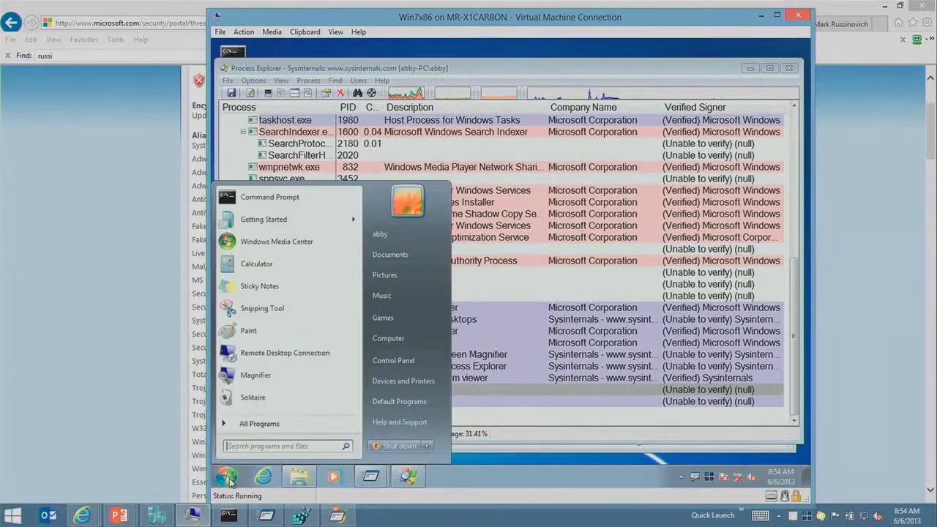
click(272, 272)
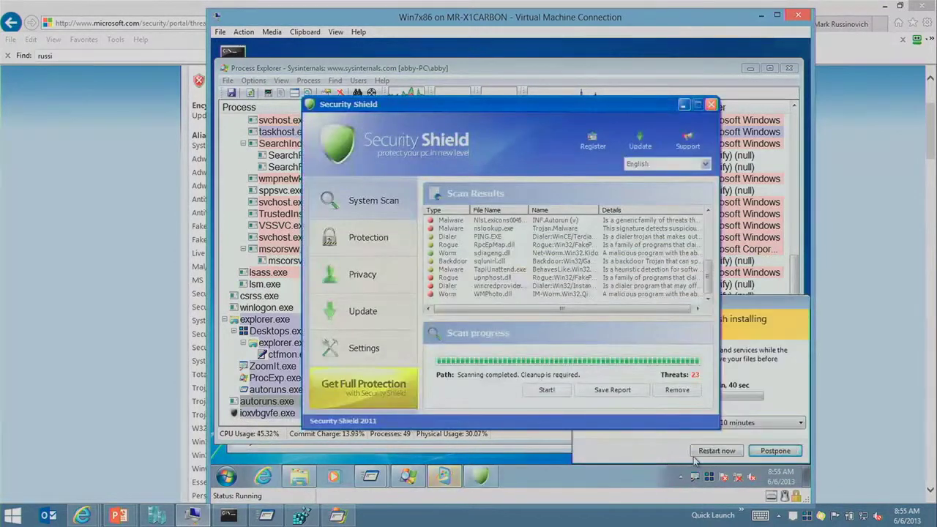
Postpone the Windows Update restart and try again to start Calculator
click(764, 425)
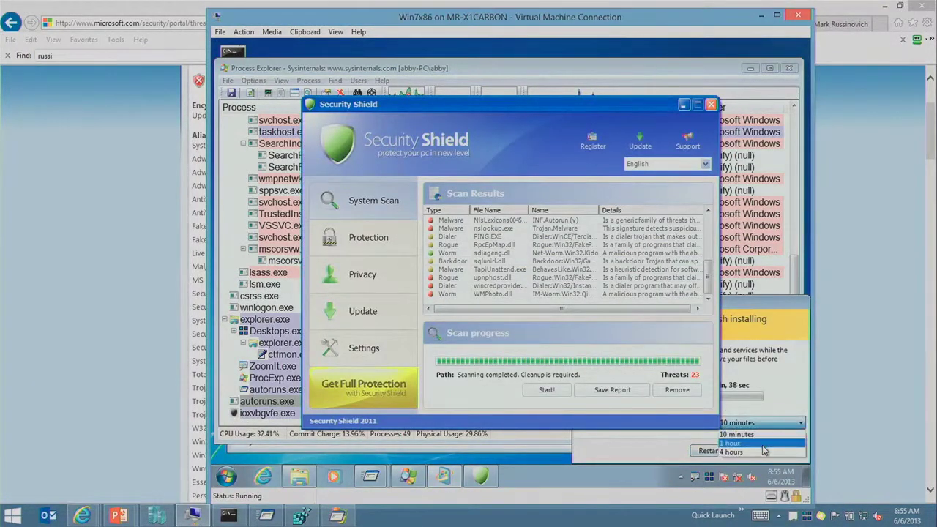
click(806, 456)
click(775, 450)
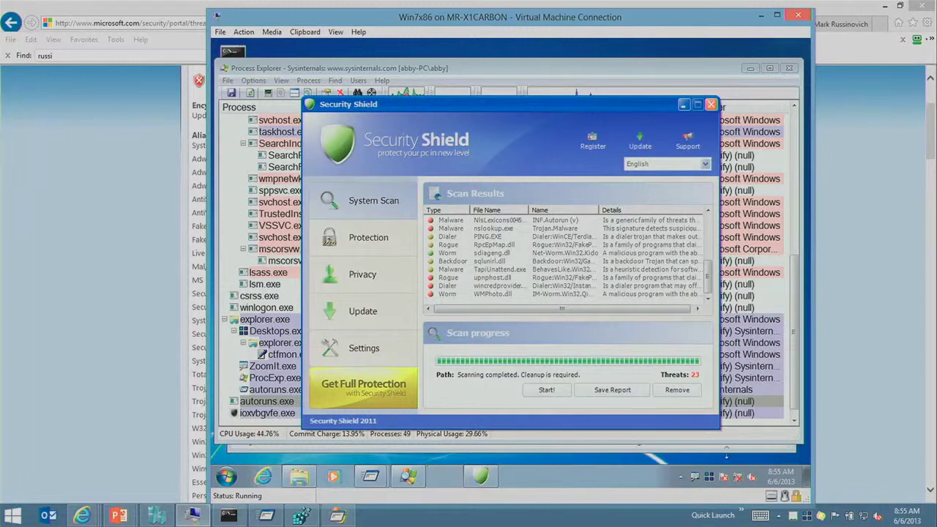
click(227, 477)
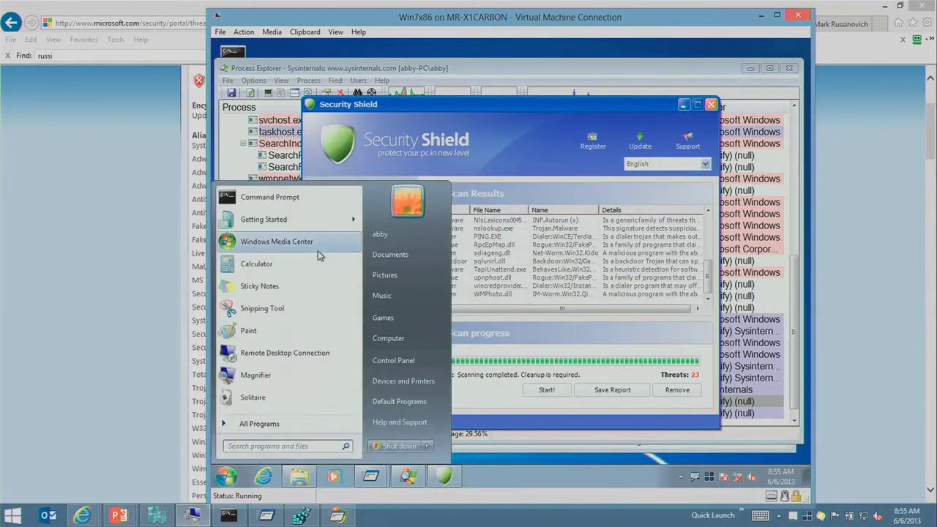
click(287, 269)
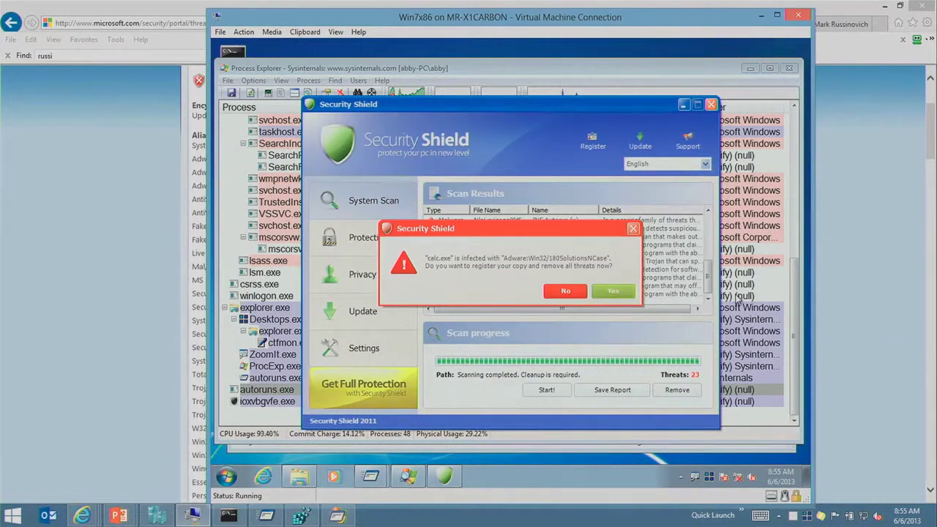
Switch to Hyper-V Manager and apply the Winwebsec-reboot snapshot to the Win7x86 virtual machine
mouse_move(372, 475)
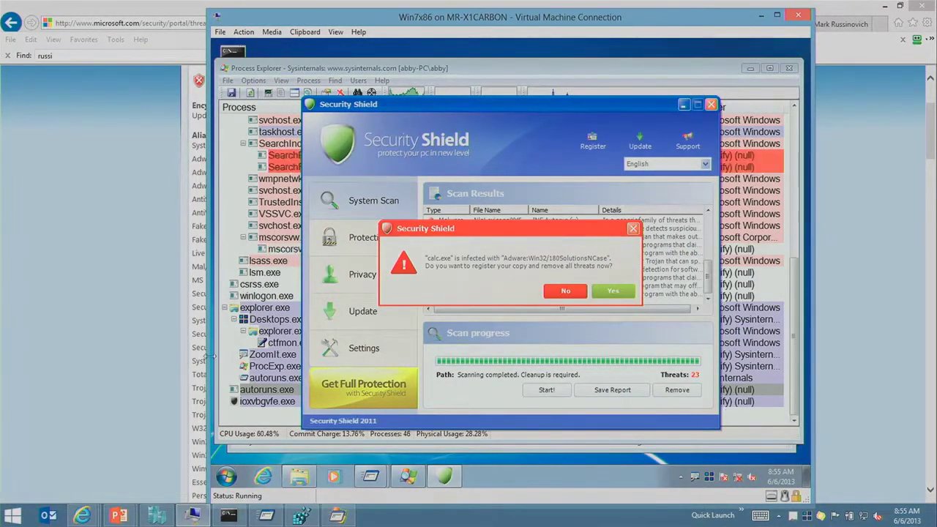
mouse_move(195, 519)
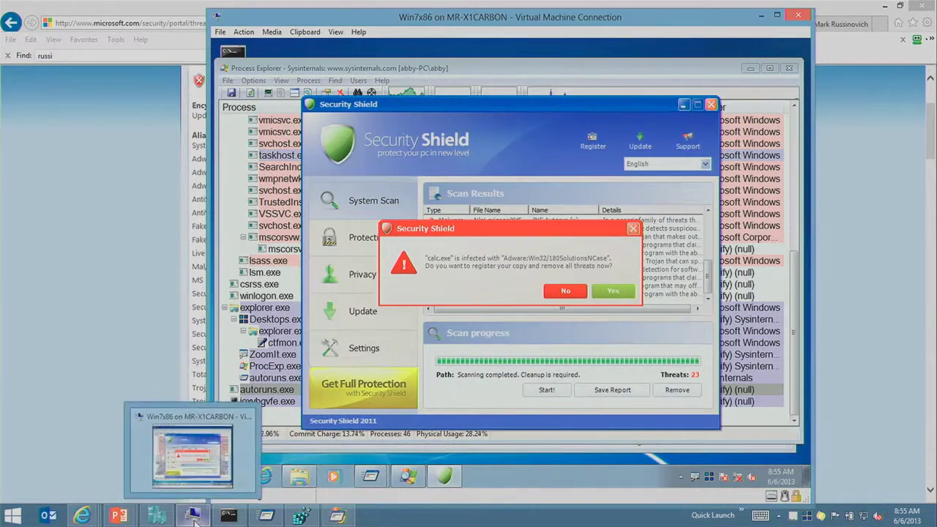
click(156, 515)
click(271, 286)
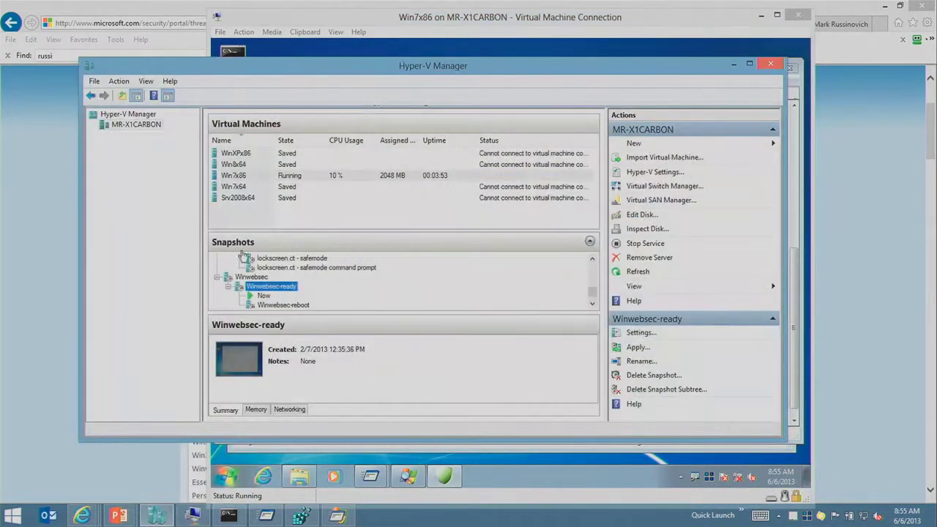
click(292, 306)
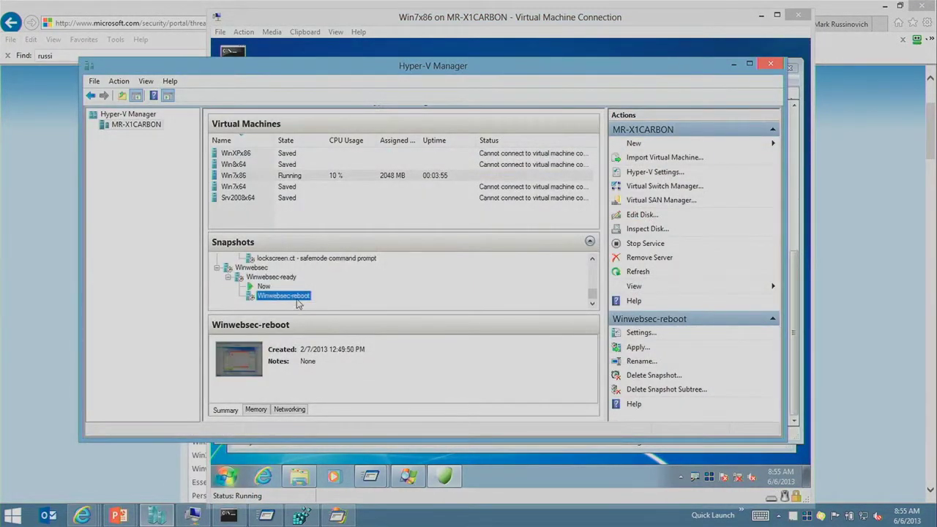
right_click(299, 297)
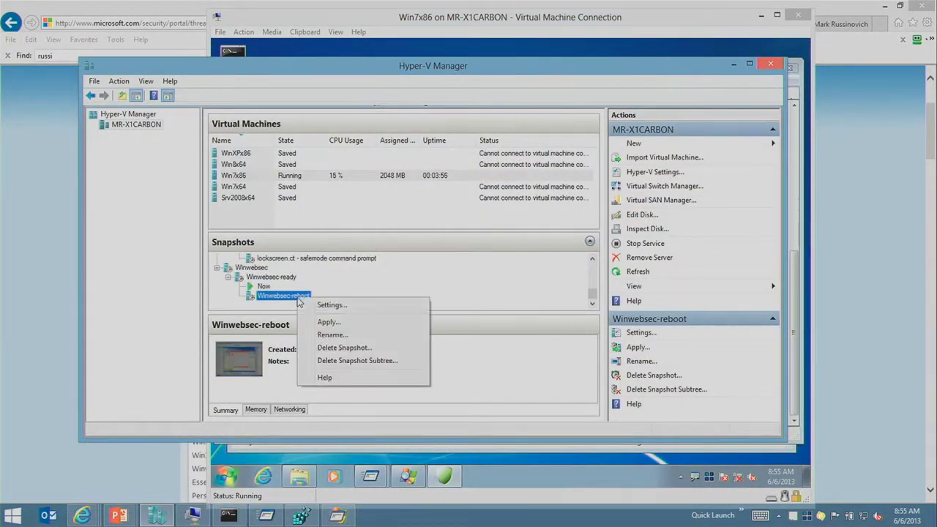
click(371, 322)
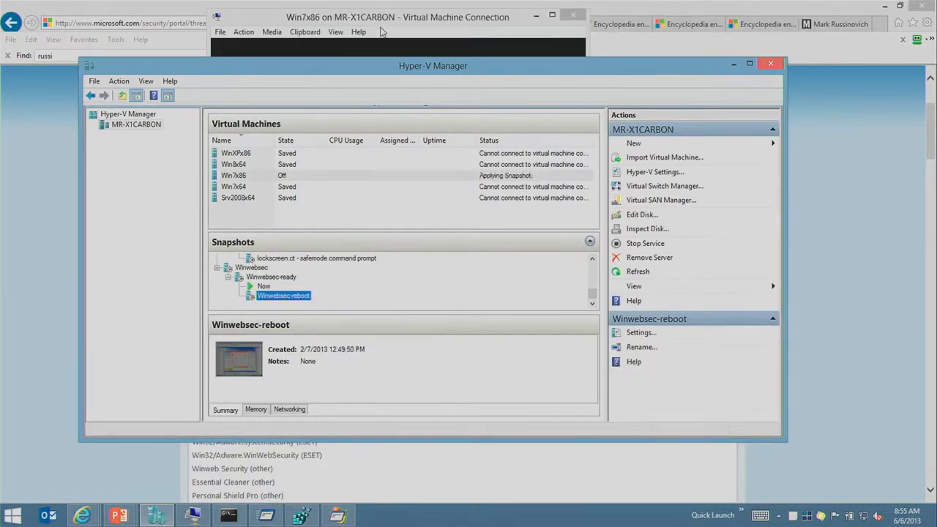
click(386, 21)
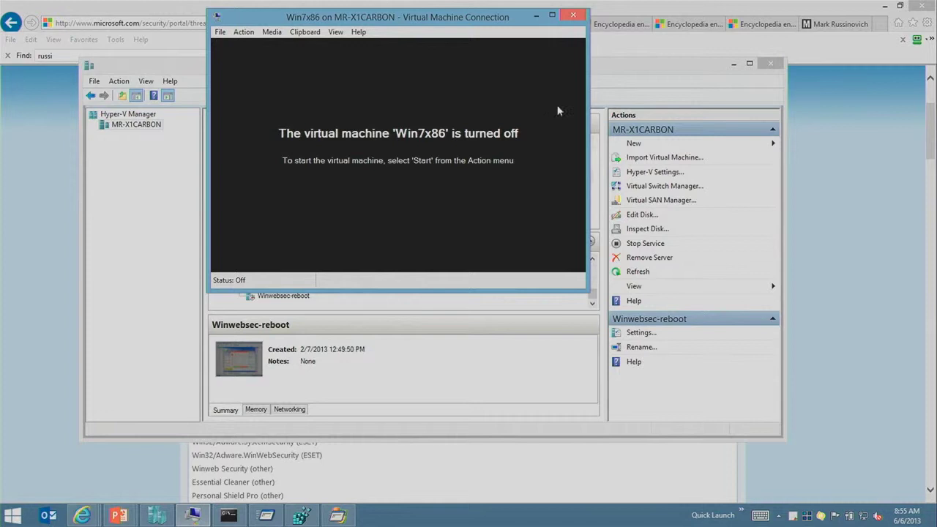
click(627, 87)
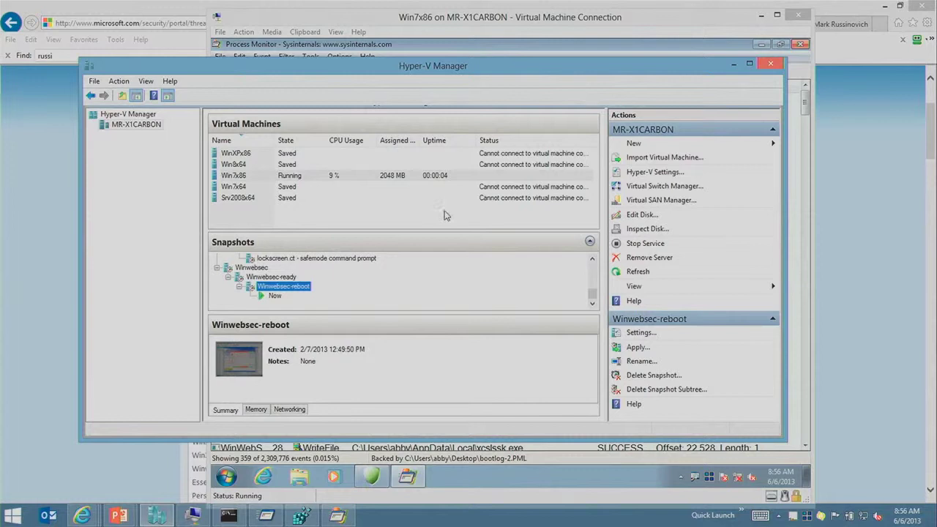
Check the current state under Winwebsec-reboot in Hyper-V Manager and connect to the restored Win7x86 virtual machine
click(275, 297)
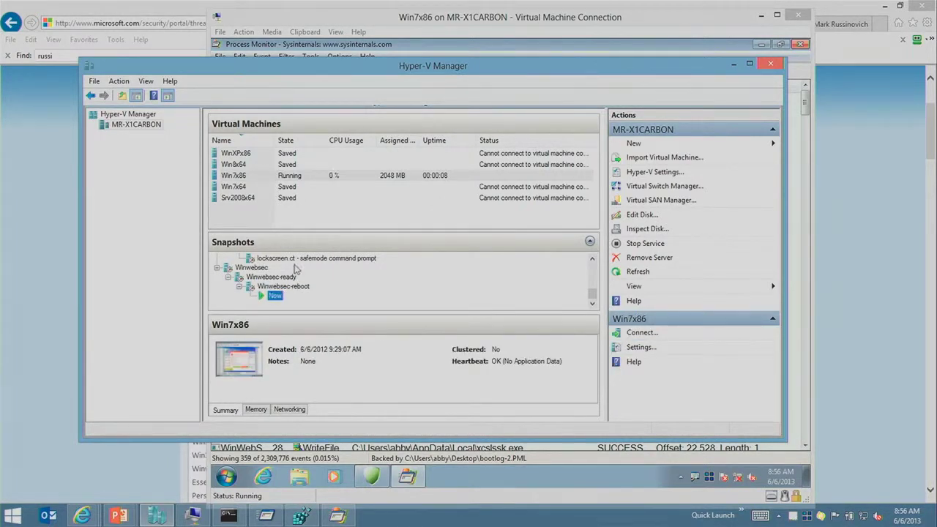
click(371, 477)
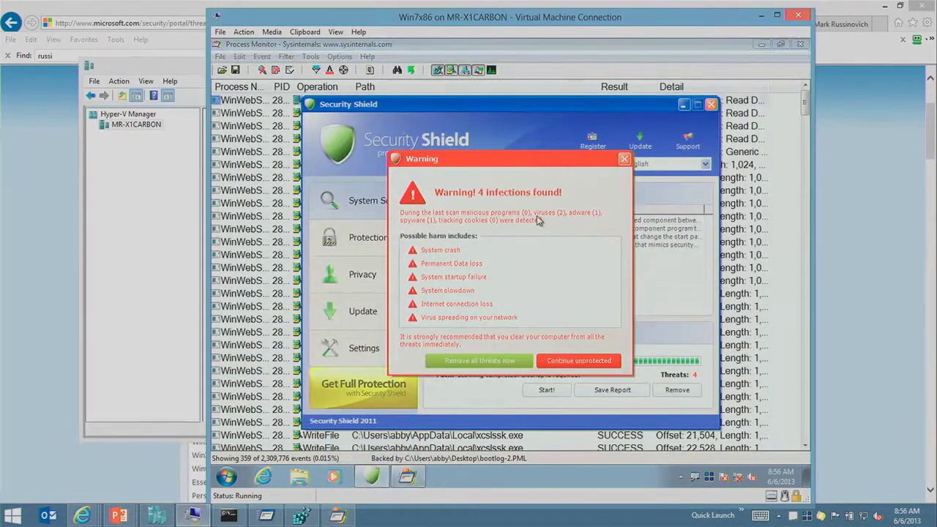
click(153, 310)
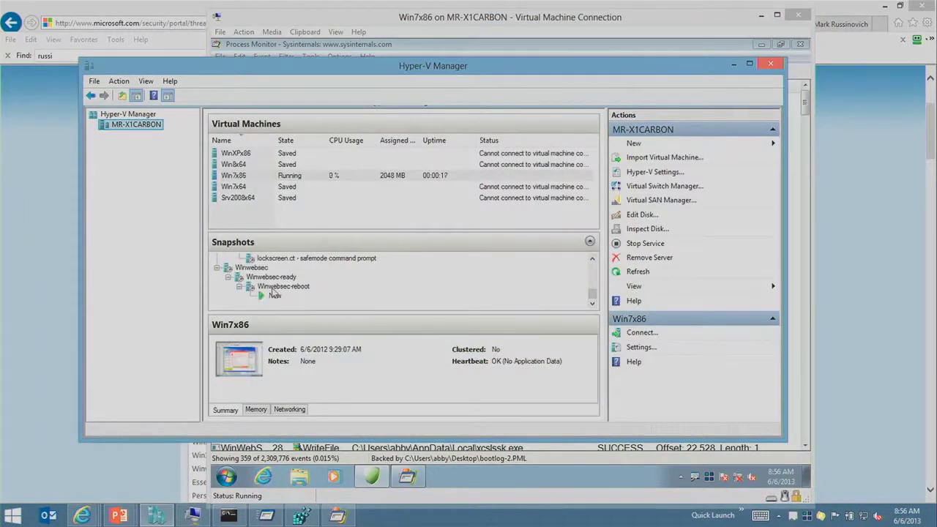
click(284, 287)
double_click(274, 296)
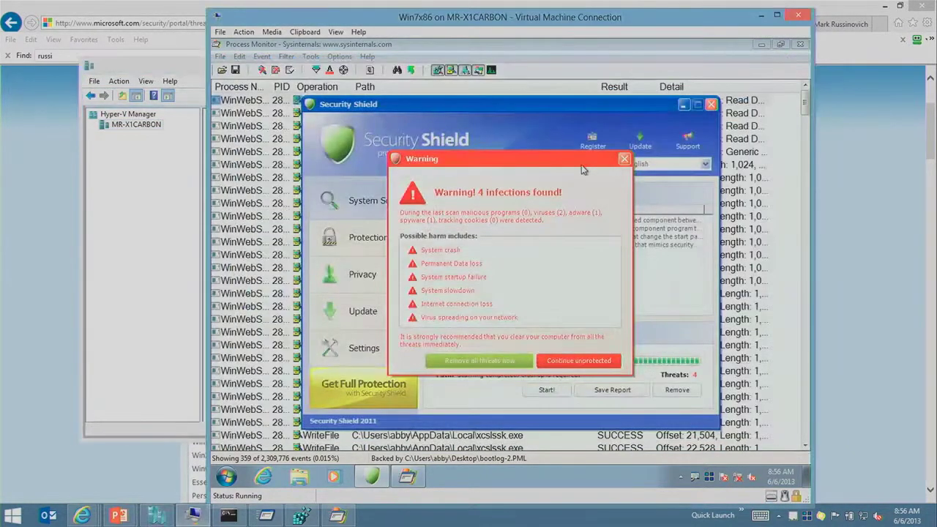
Choose to continue unprotected at the infections warning, confirm it and minimise Security Shield to uncover the Process Monitor trace
click(282, 254)
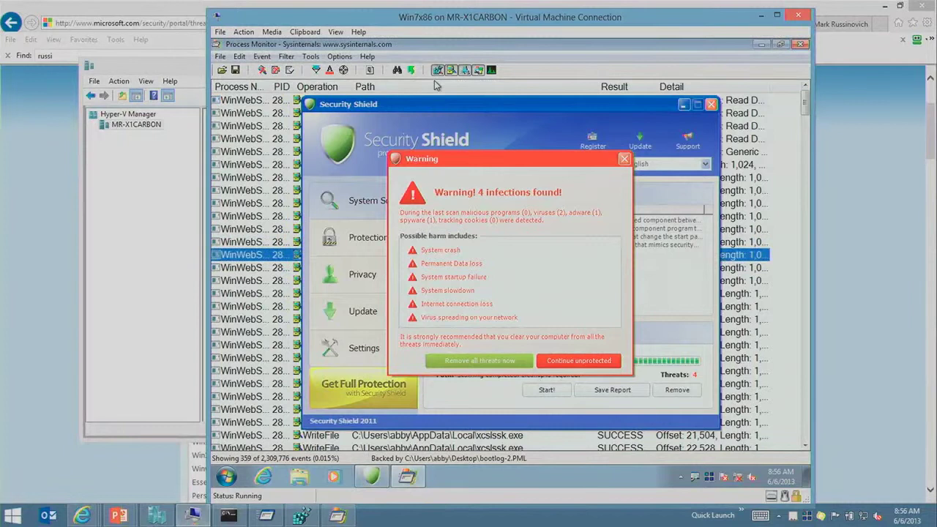
click(249, 306)
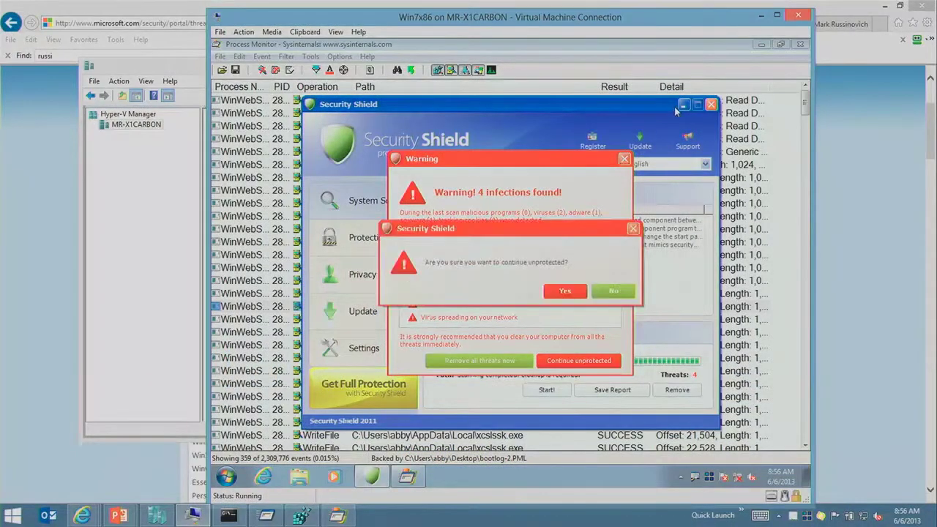
click(607, 290)
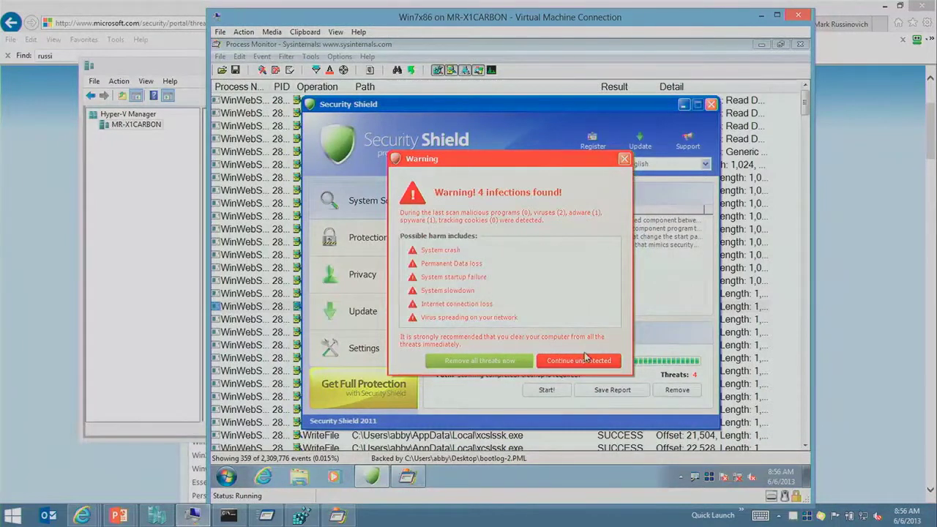
click(586, 359)
click(567, 294)
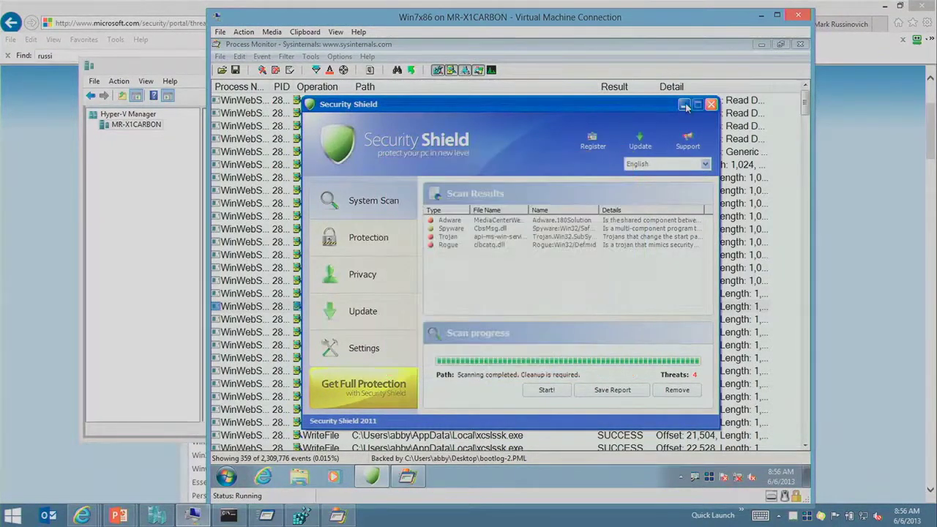
click(685, 106)
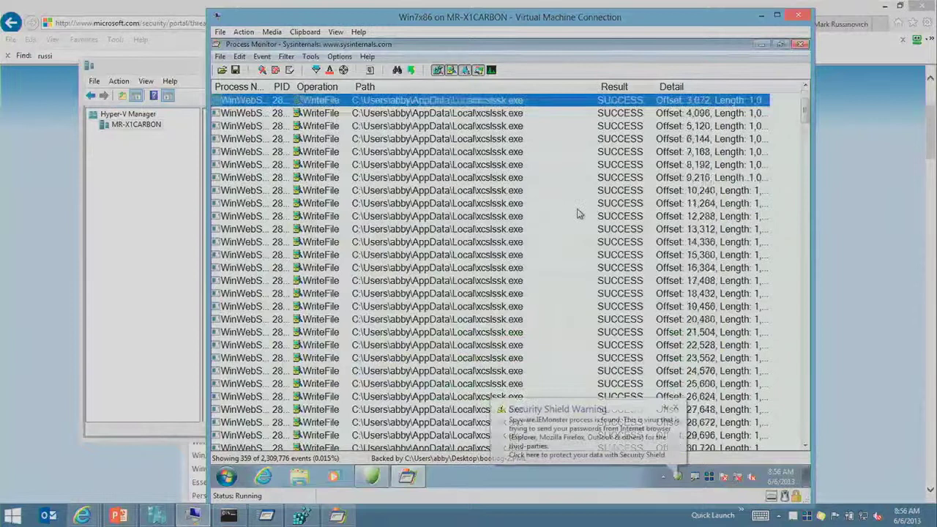
Go to the end of the filtered boot trace, dismiss the Security Shield warning and select xcslssk.exe's final RunOnce registry write
scroll(583, 236, down, 10)
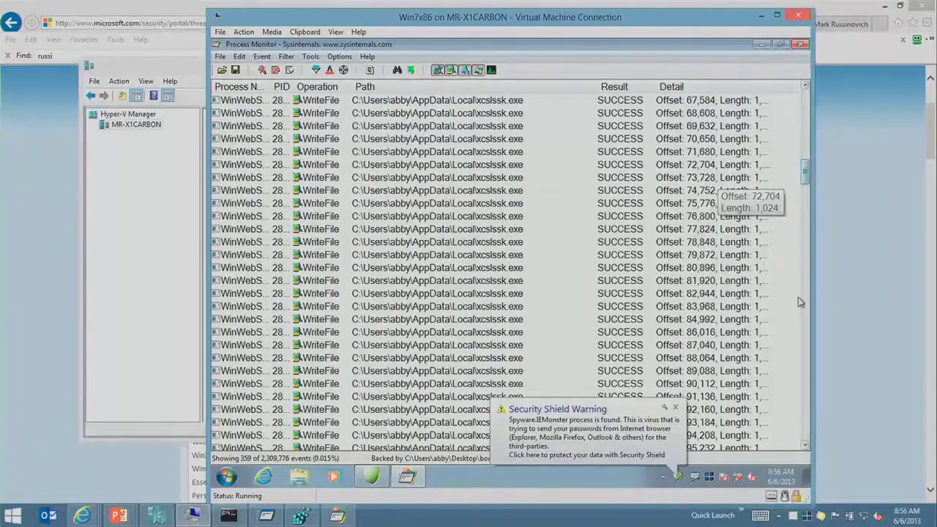
drag(804, 178, 782, 444)
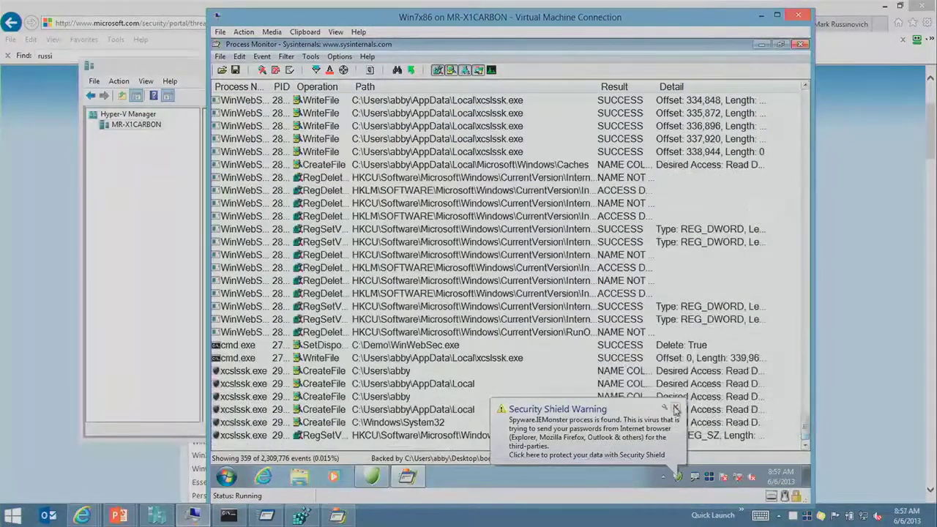
click(634, 458)
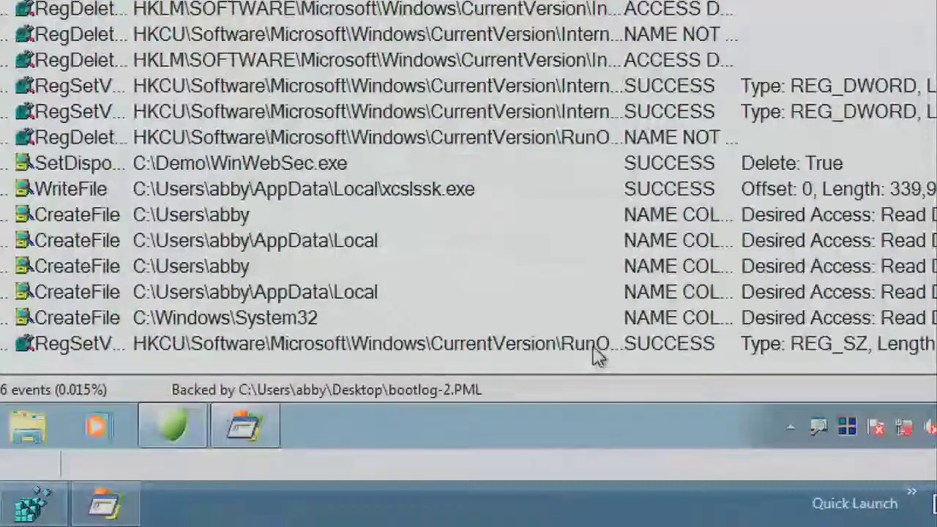
click(582, 436)
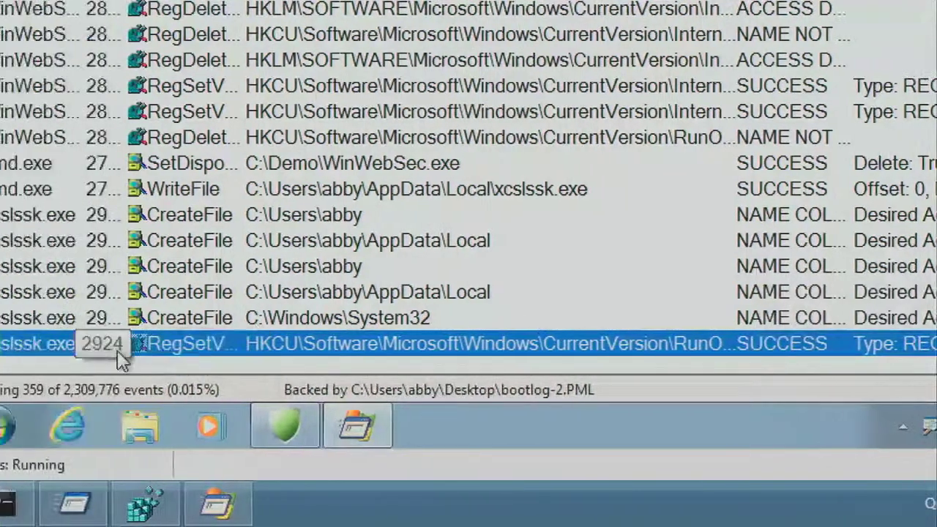
Inspect the xcslssk.exe and WinWebSec file and registry events, and bring up Process Monitor's Enable Boot Logging option
click(299, 267)
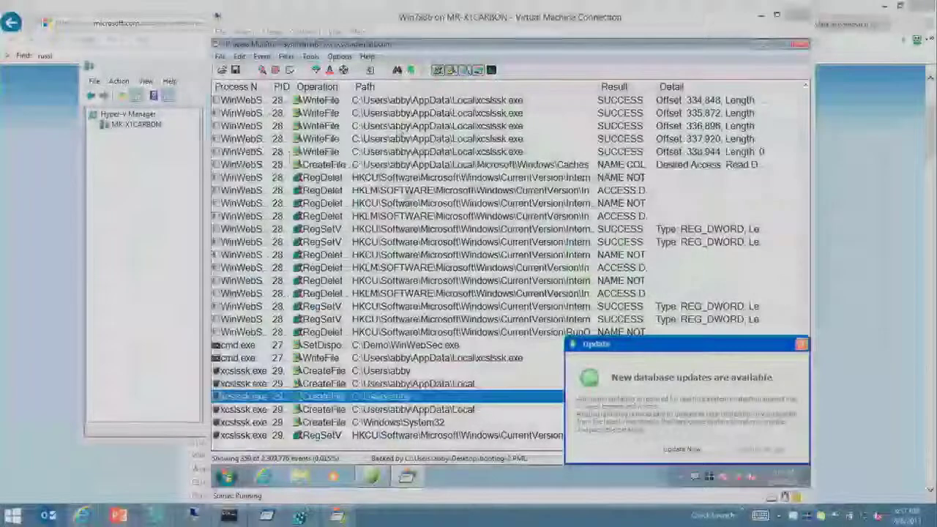
click(346, 177)
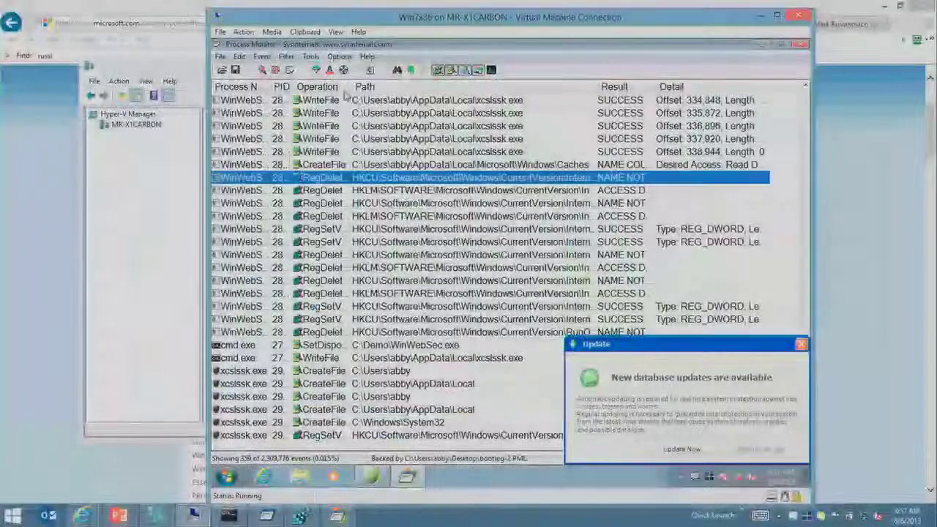
click(281, 99)
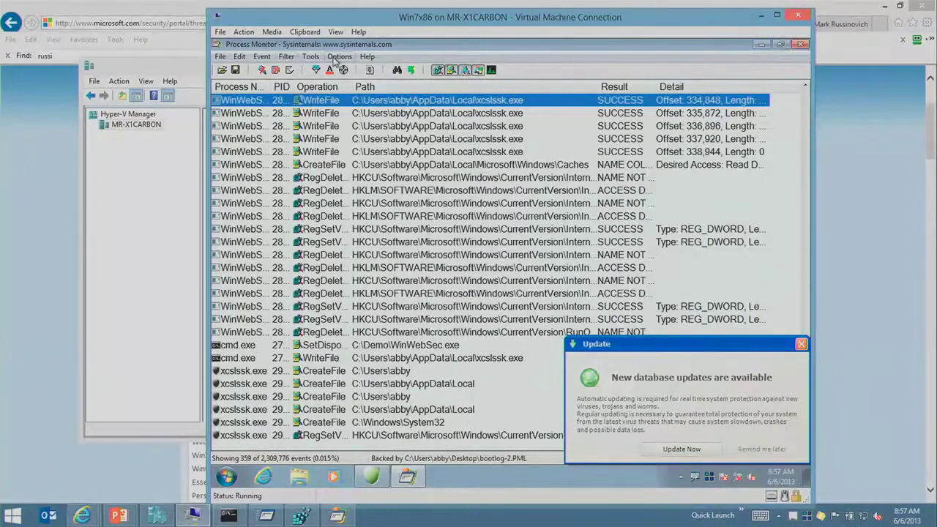
click(337, 57)
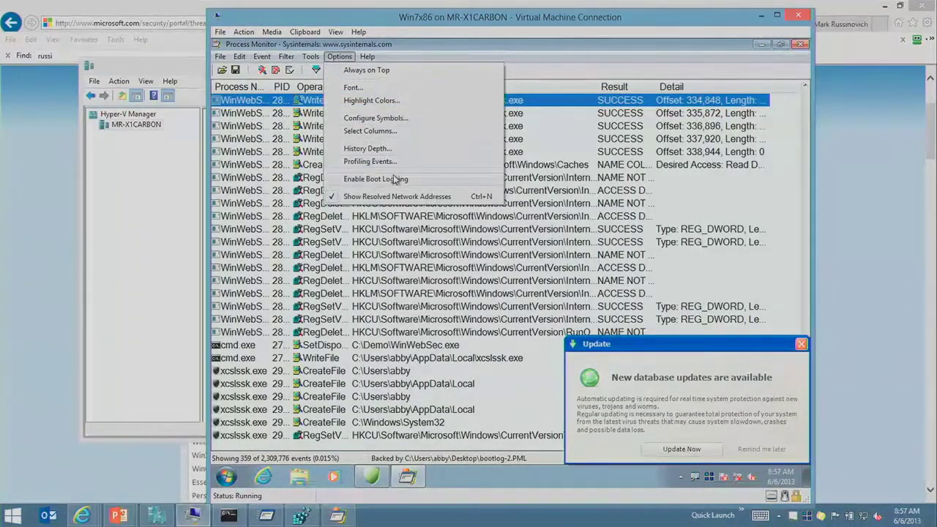